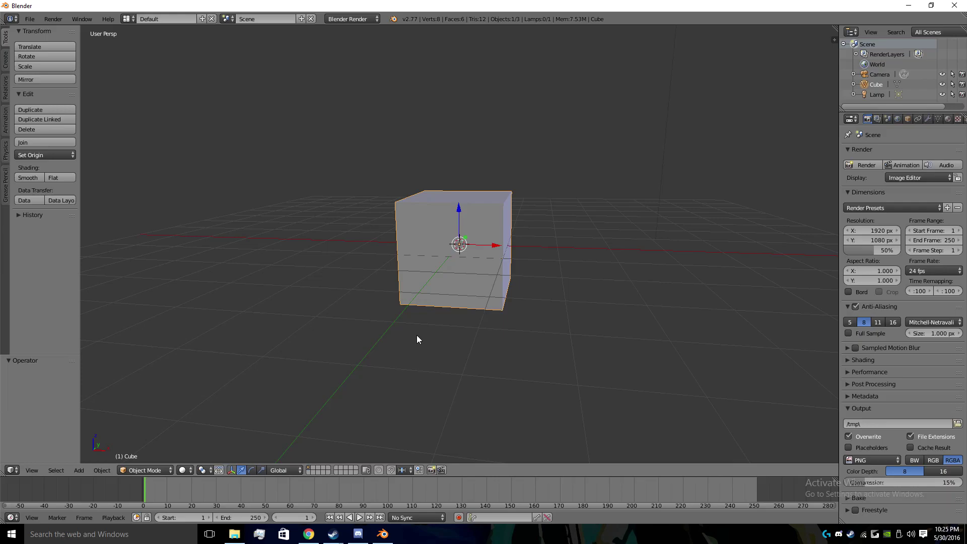
scroll(436, 288, "up", 3)
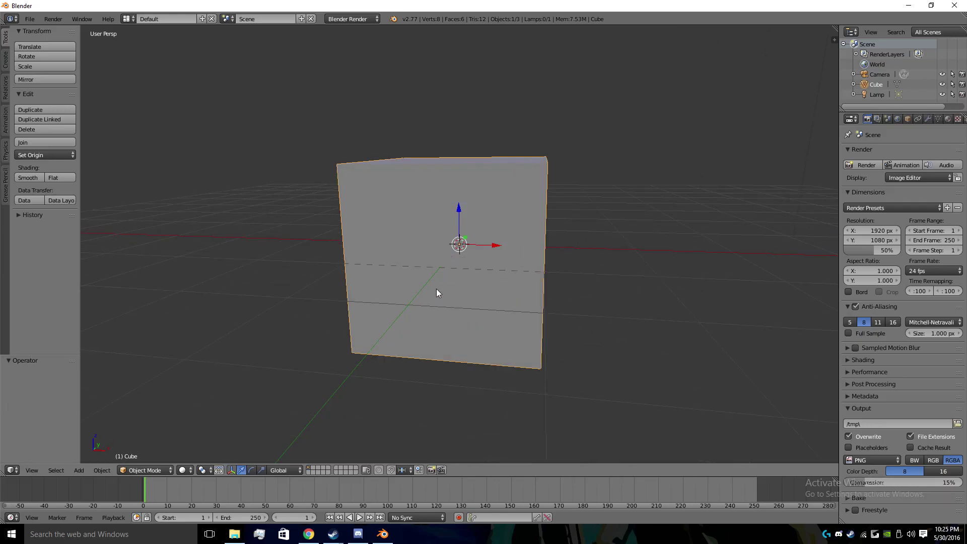
scroll(436, 288, "down", 3)
middle_click_drag(423, 261, 554, 237)
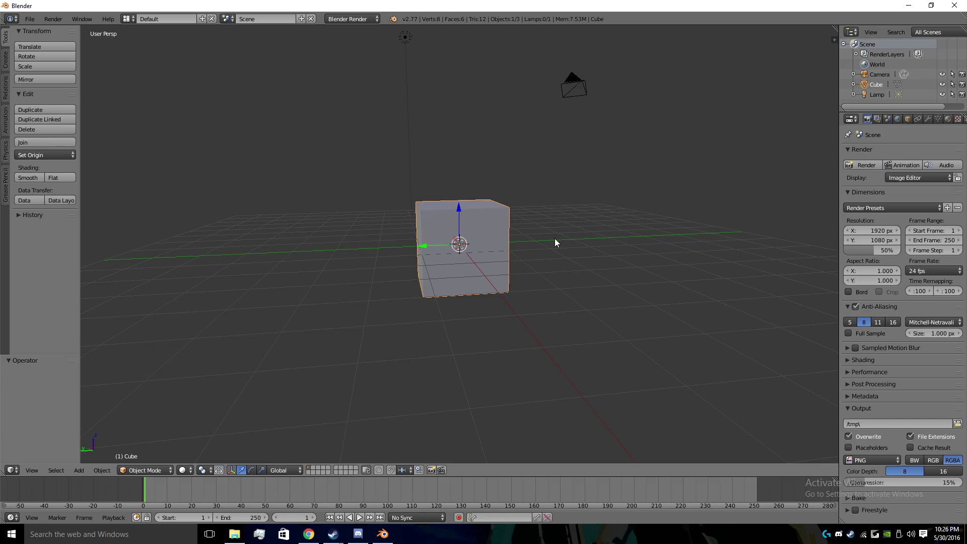
middle_click_drag(556, 241, 537, 250)
scroll(518, 242, "up", 3)
scroll(545, 213, "down", 4)
scroll(545, 213, "up", 4)
scroll(455, 282, "down", 2)
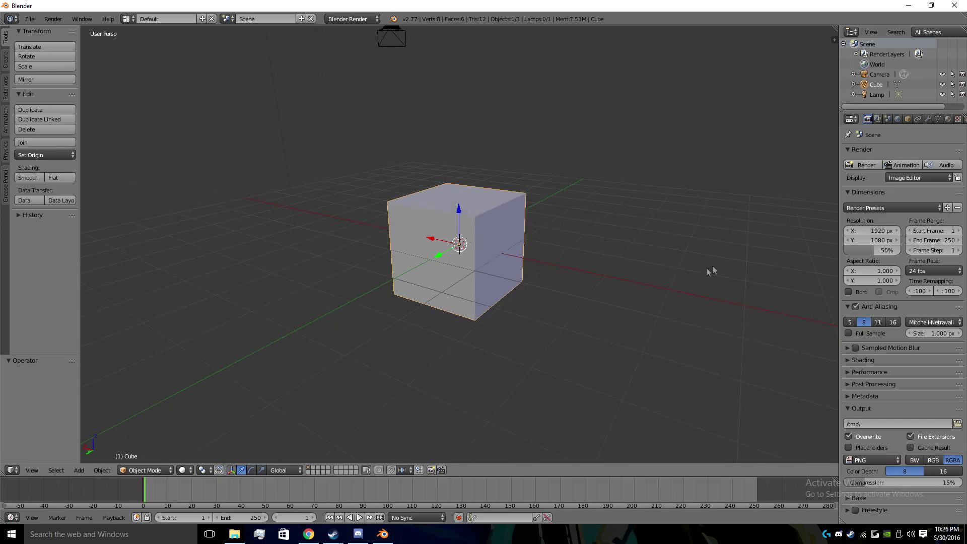
Try moving the cube about 0.45 units up along the global Z axis, and undo the move
key("g")
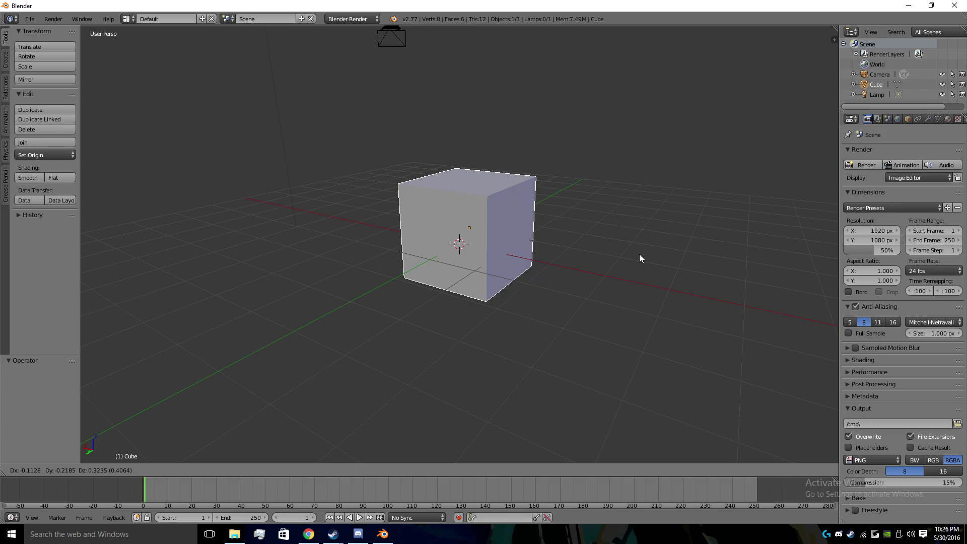
key("z")
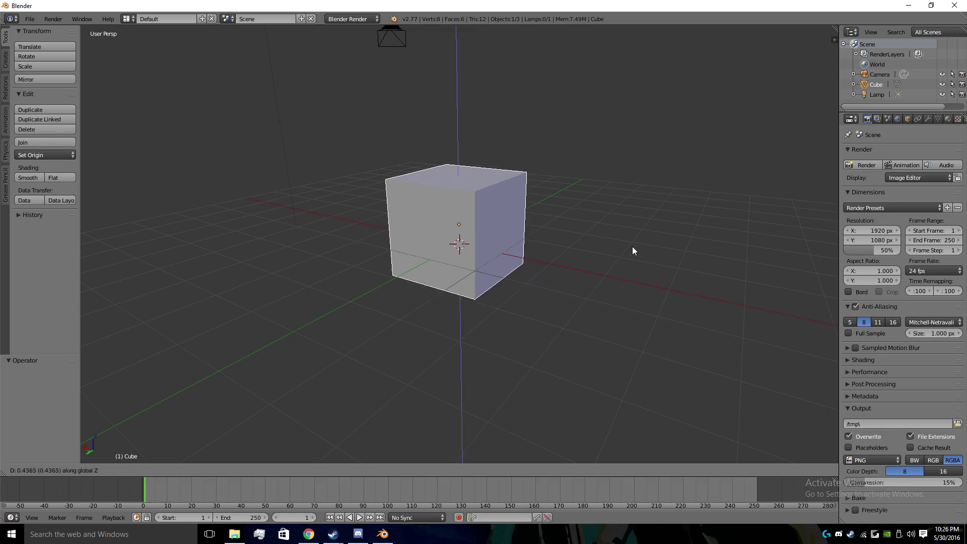
left_click(494, 250)
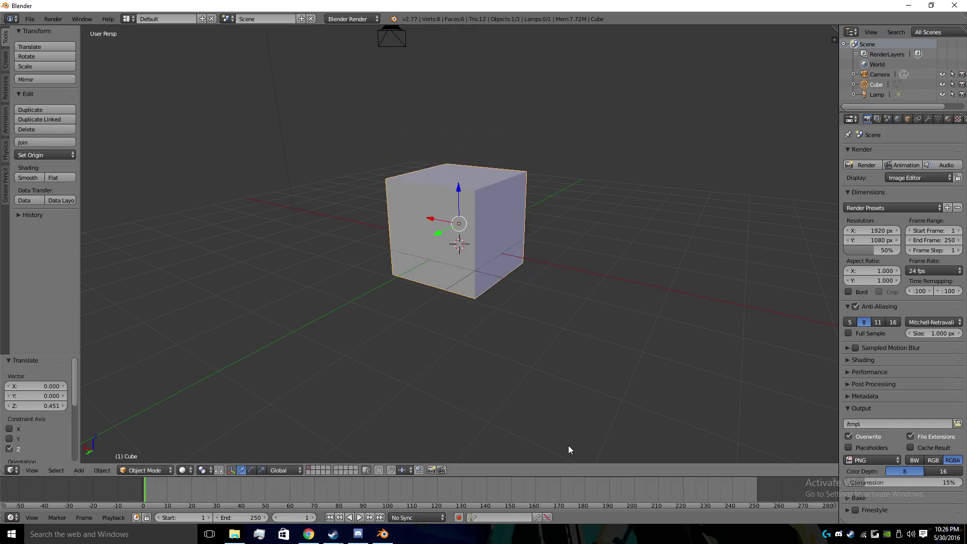
key("ctrl+z")
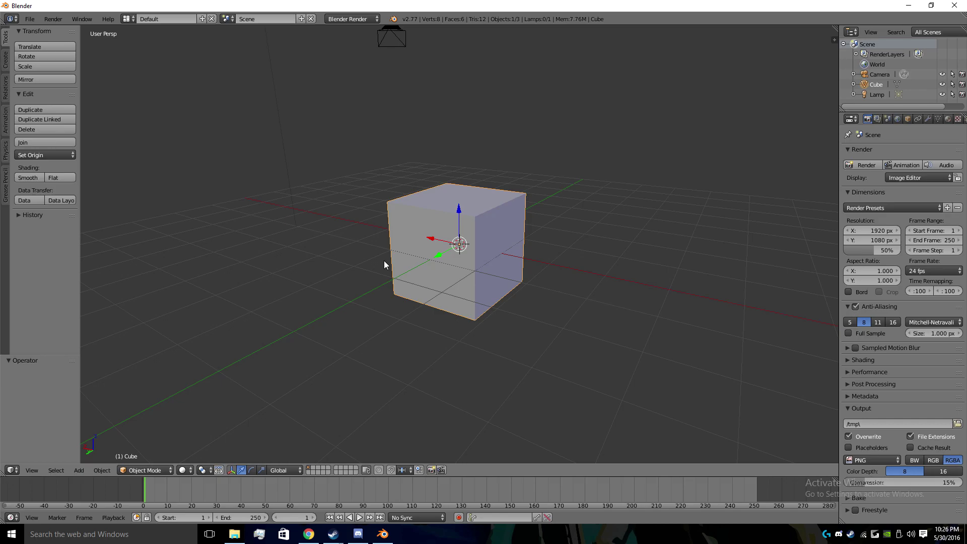
Switch the cube to Edit Mode and select the four vertices of its top face
mouse_move(384, 261)
middle_mouse_down()
mouse_move(416, 253)
mouse_move(371, 269)
middle_mouse_up()
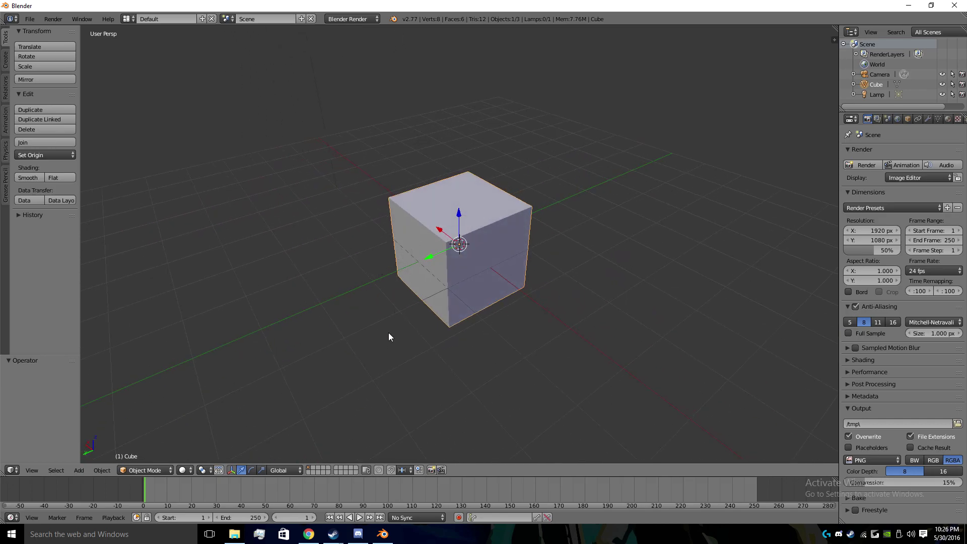
key("Tab")
right_click(453, 192)
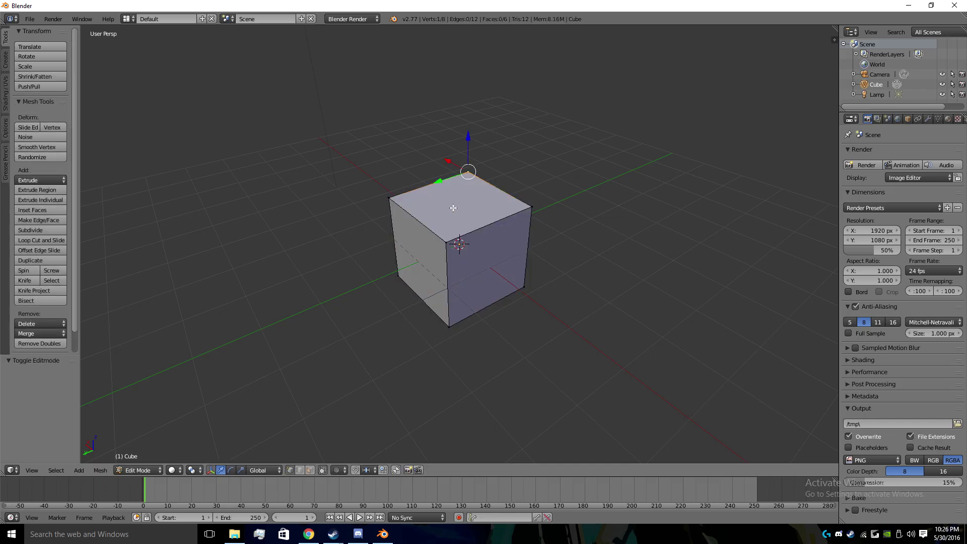
right_click(449, 242, "shift")
right_click(390, 198, "shift")
right_click(527, 207, "shift")
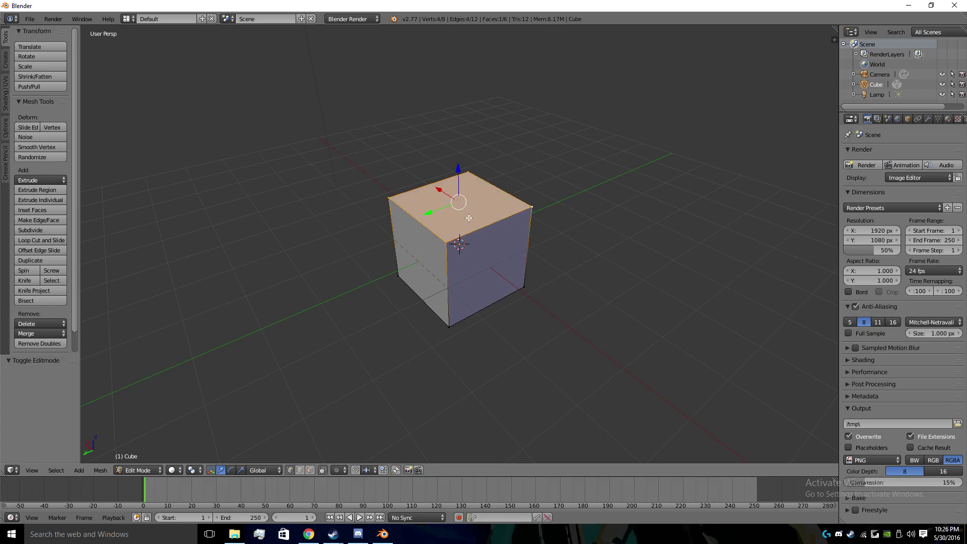
Add a single loop cut around the cube, running across the middle of its top face
key("ctrl+r")
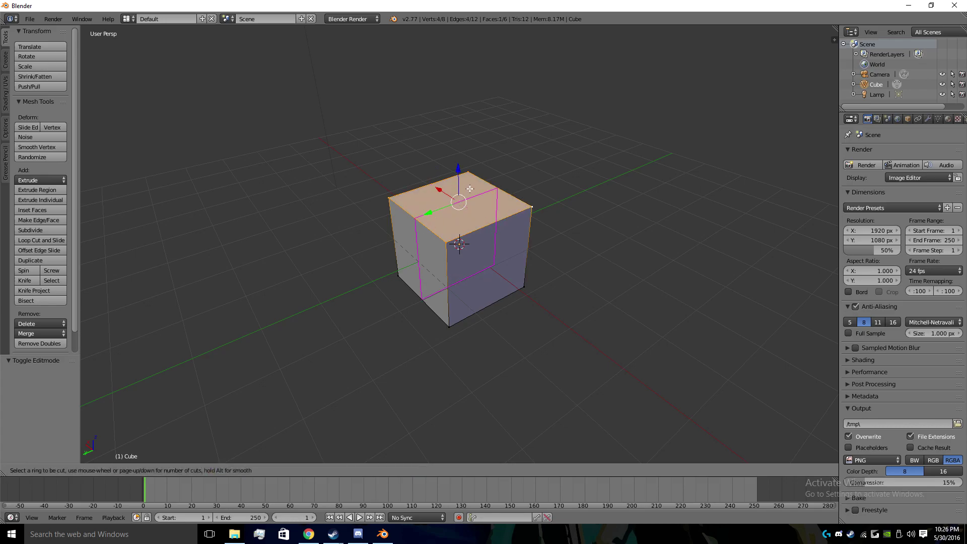
left_click(473, 189)
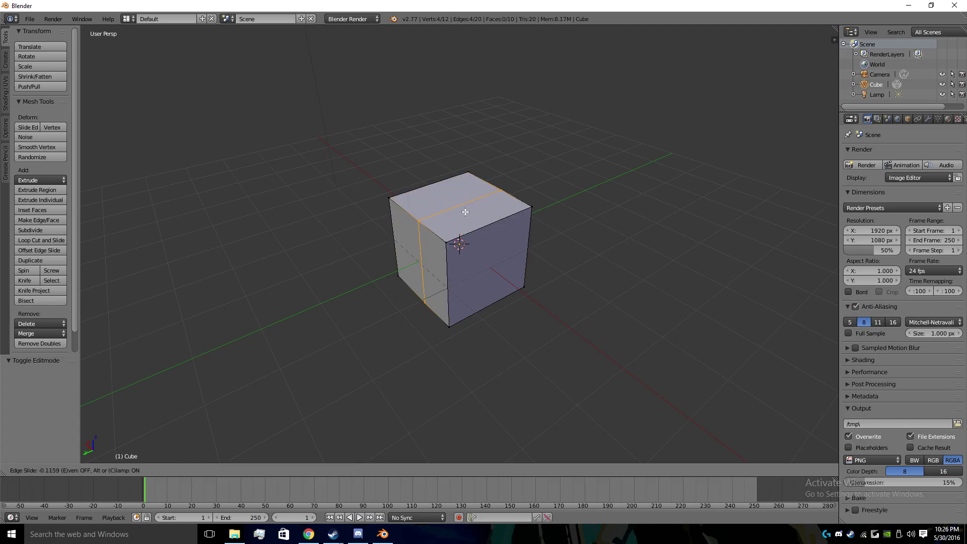
left_click(462, 212)
Select the middle edge on the cube's top and raise it along Z to form a gabled roof
right_click(463, 208)
right_click(496, 192, "shift")
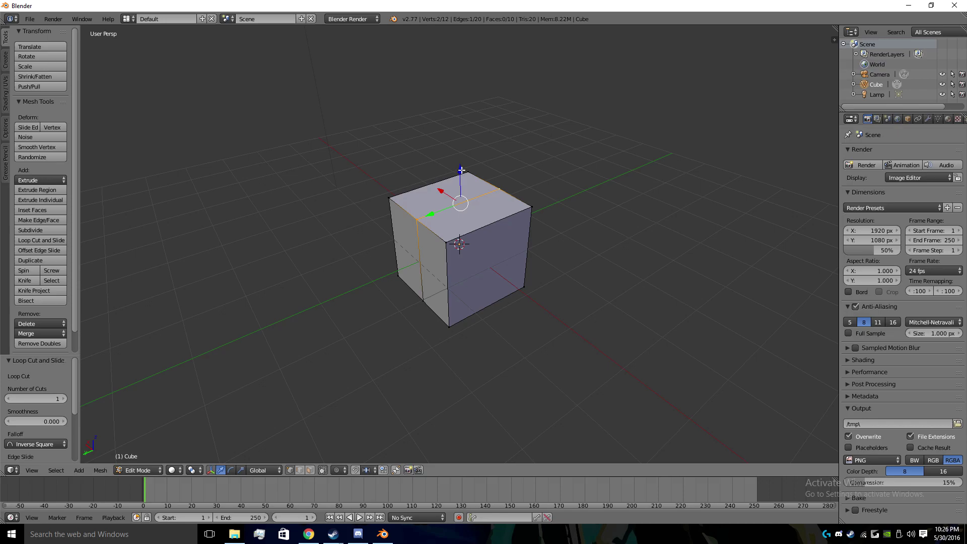
left_click_drag(461, 170, 462, 134)
middle_click_drag(462, 134, 503, 166)
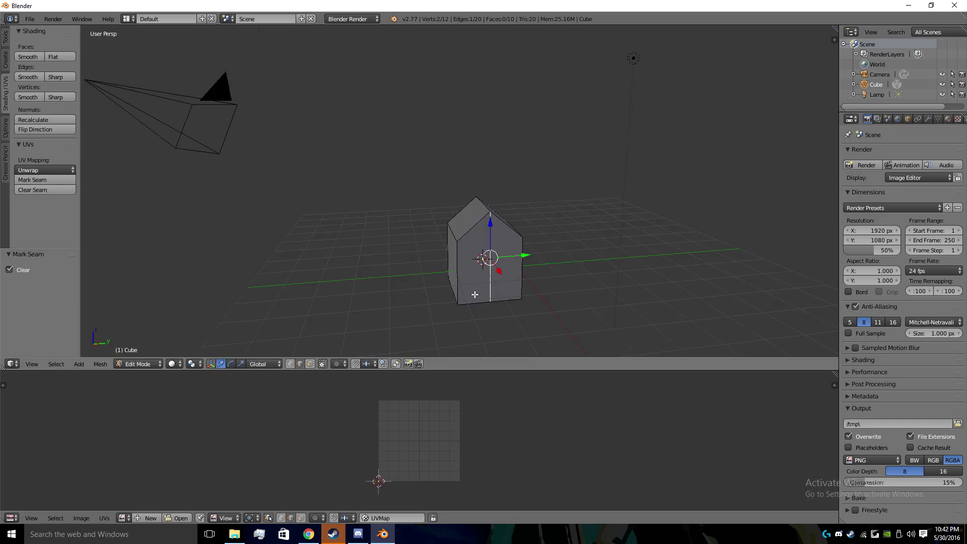
Select the centre edge on the underside of the house and clear its seam
middle_click_drag(576, 232, 378, 286)
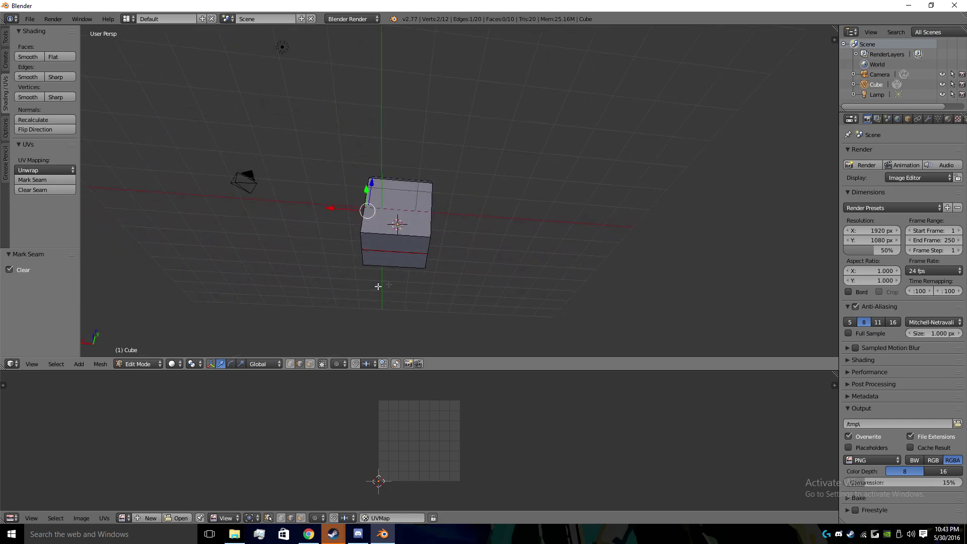
middle_click_drag(420, 260, 447, 265)
right_click(422, 256)
left_click(32, 189)
middle_click_drag(134, 188, 327, 291)
middle_click_drag(536, 312, 483, 254)
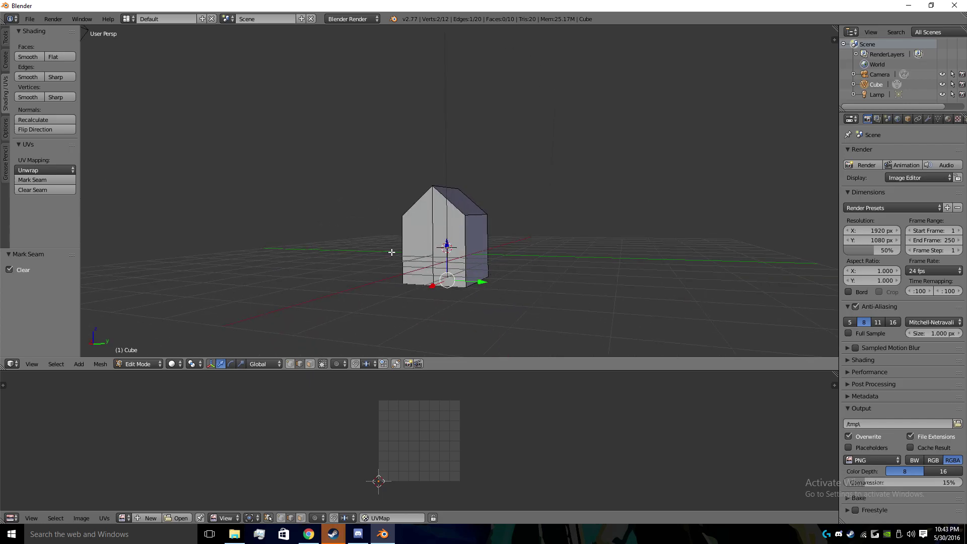
Select the bottom edges of both gable ends and of one side wall between them
middle_click_drag(387, 259, 354, 274)
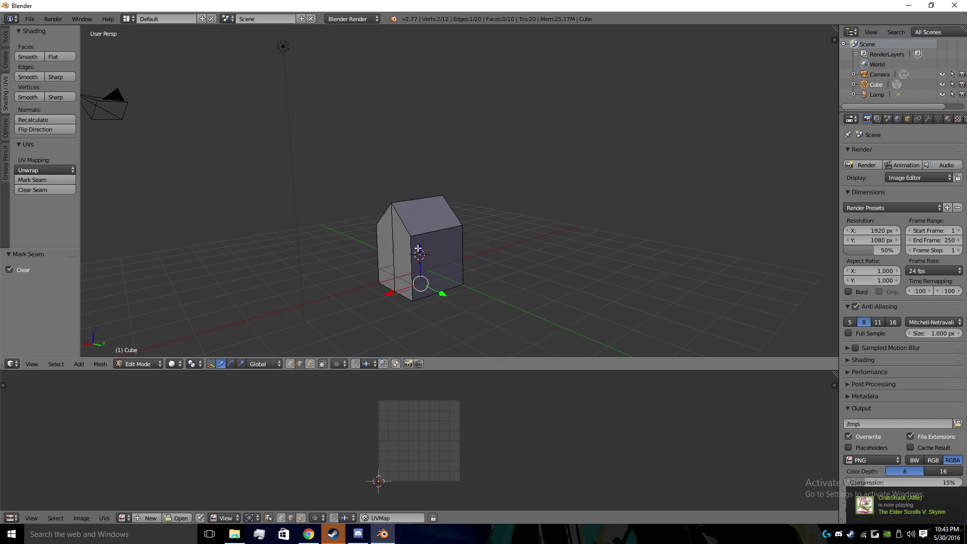
middle_click_drag(400, 240, 491, 209)
right_click(468, 222)
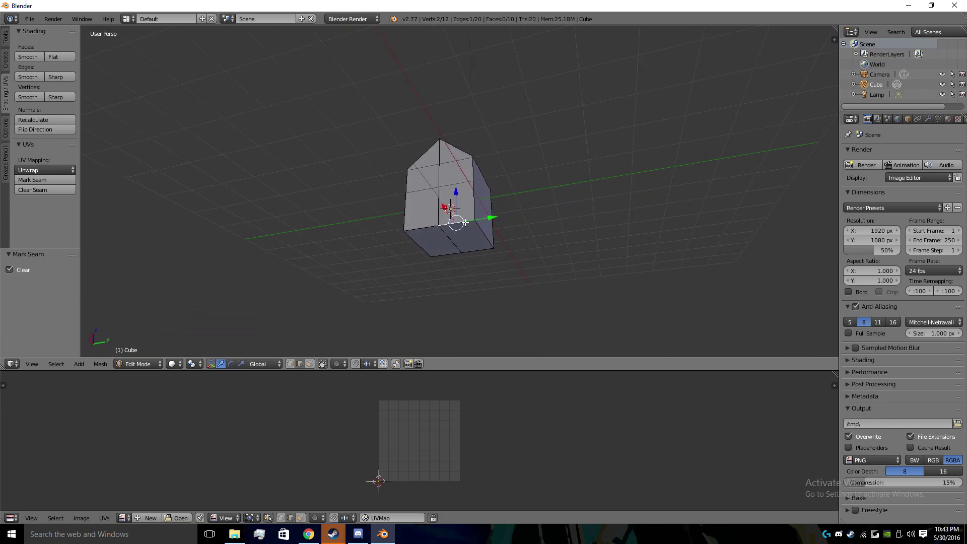
right_click(430, 225, "shift")
right_click(418, 243, "shift")
right_click(446, 253, "shift")
right_click(468, 251, "shift")
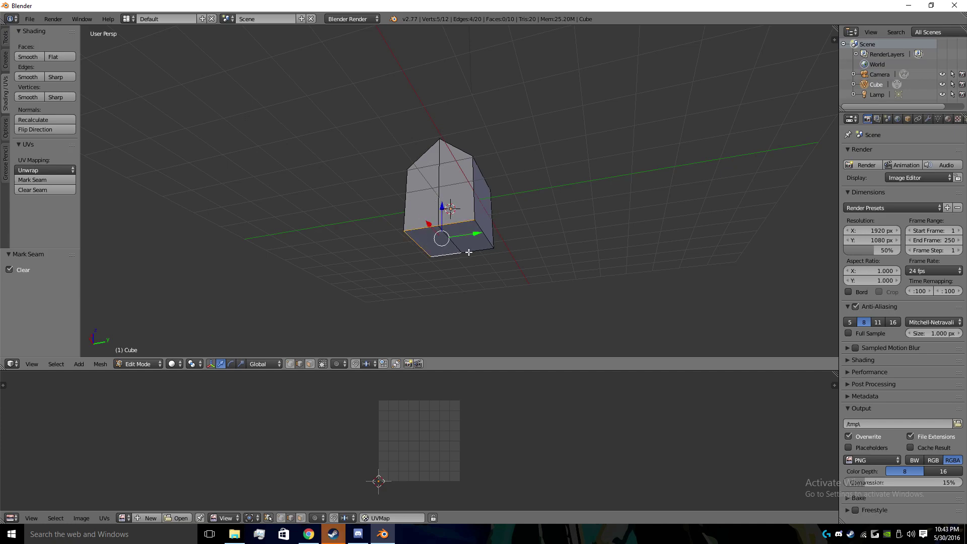
Extend the edge selection to the sloping roof edges and vertical corner edges outlining the gable ends
middle_click_drag(427, 202, 473, 287)
right_click(465, 289, "shift")
right_click(477, 255, "shift")
right_click(524, 311, "shift")
middle_click_drag(571, 305, 417, 231)
right_click(420, 239, "shift")
right_click(431, 228, "shift")
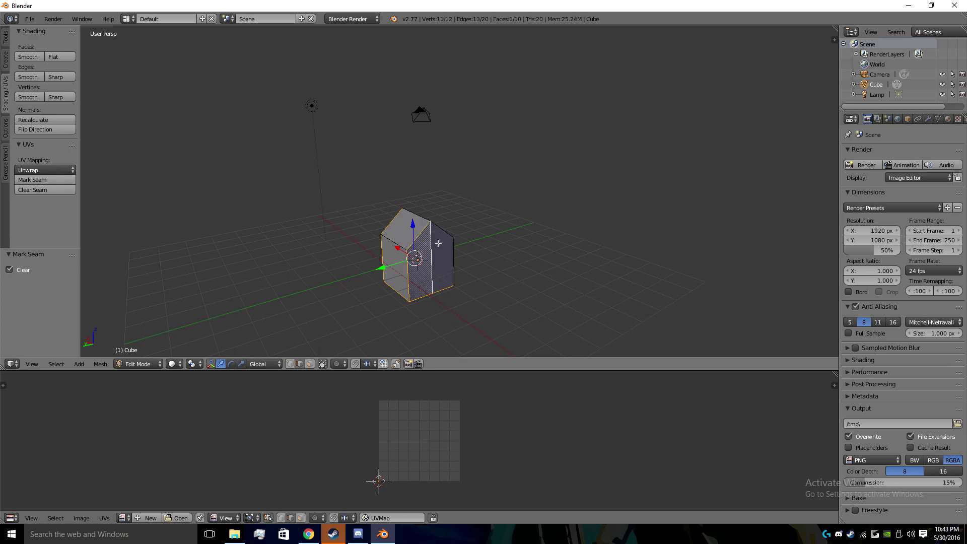
right_click(435, 242, "shift")
right_click(441, 236, "shift")
right_click(453, 276, "shift")
Include the underside's centre edge in the selection and mark all selected edges as seams
middle_click_drag(456, 279, 487, 228)
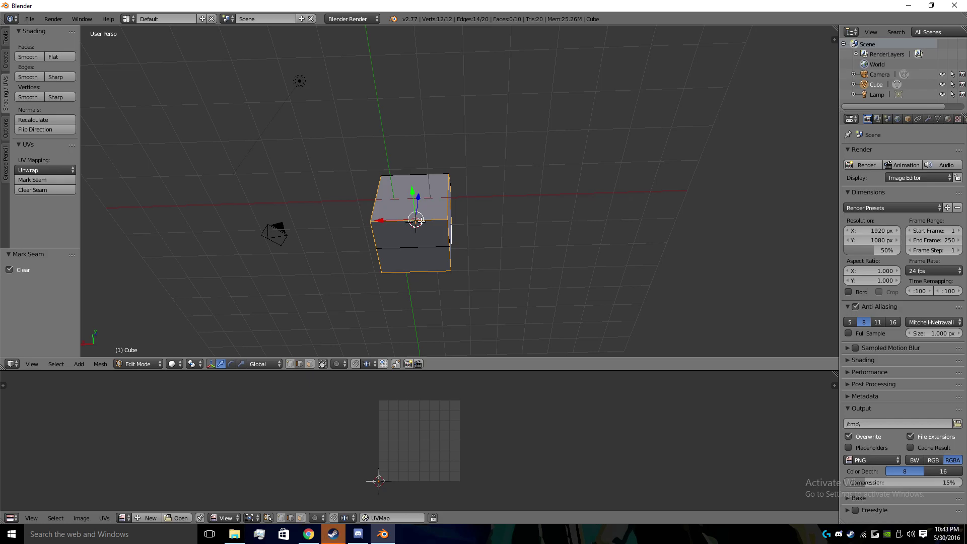
left_click(416, 220)
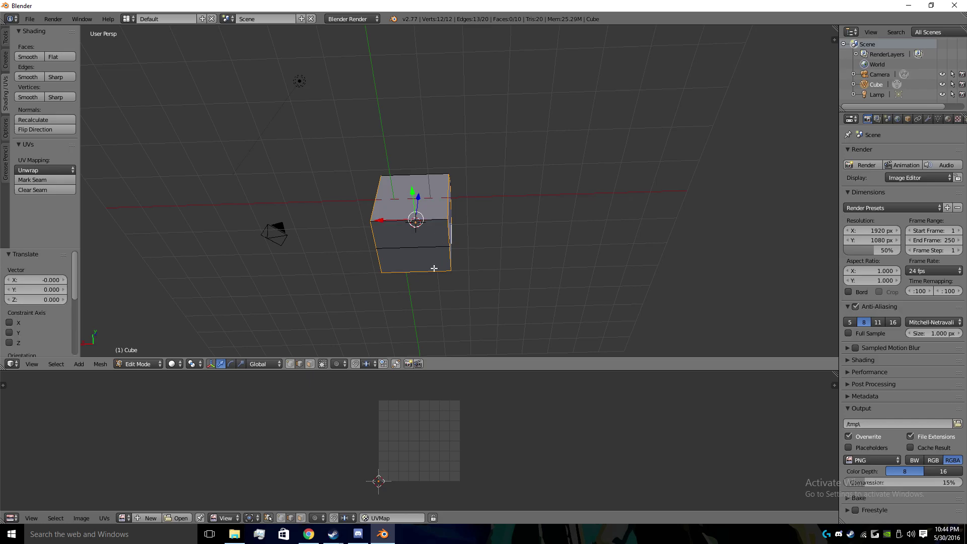
right_click(425, 249, "shift")
middle_click_drag(426, 250, 465, 250)
right_click(457, 230, "shift")
middle_click_drag(480, 268, 271, 280)
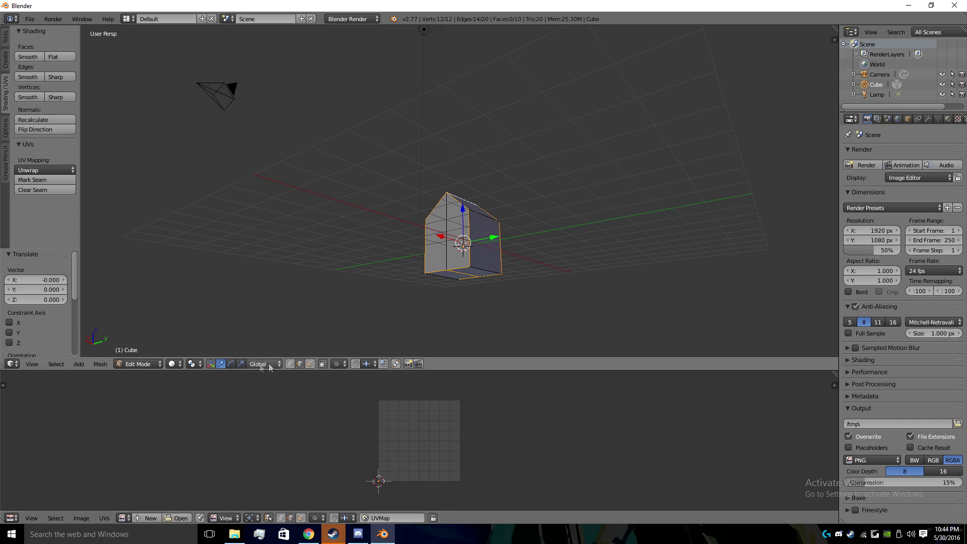
left_click(60, 180)
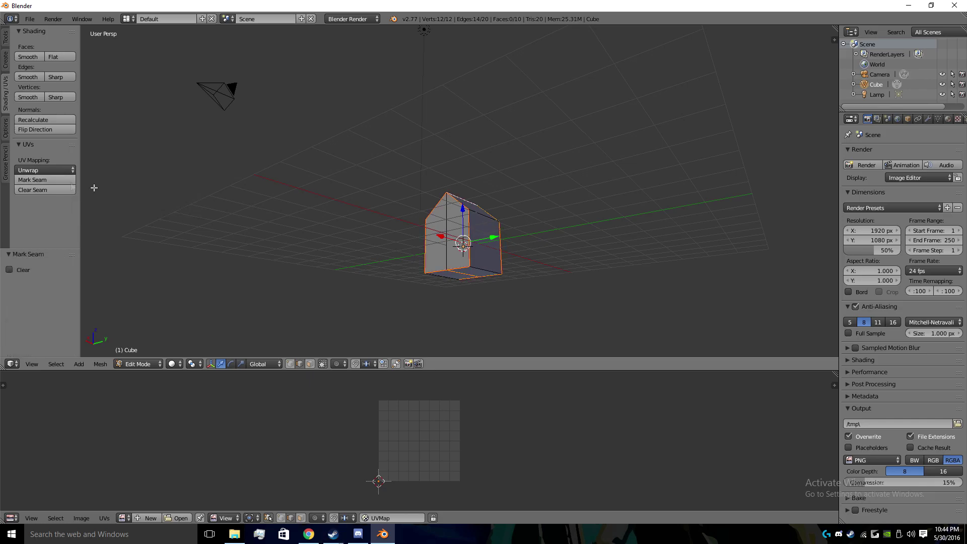
Switch to face selection and select both halves of one gable end plus the adjoining side wall and roof face
middle_click_drag(418, 315, 500, 338)
left_click(300, 517)
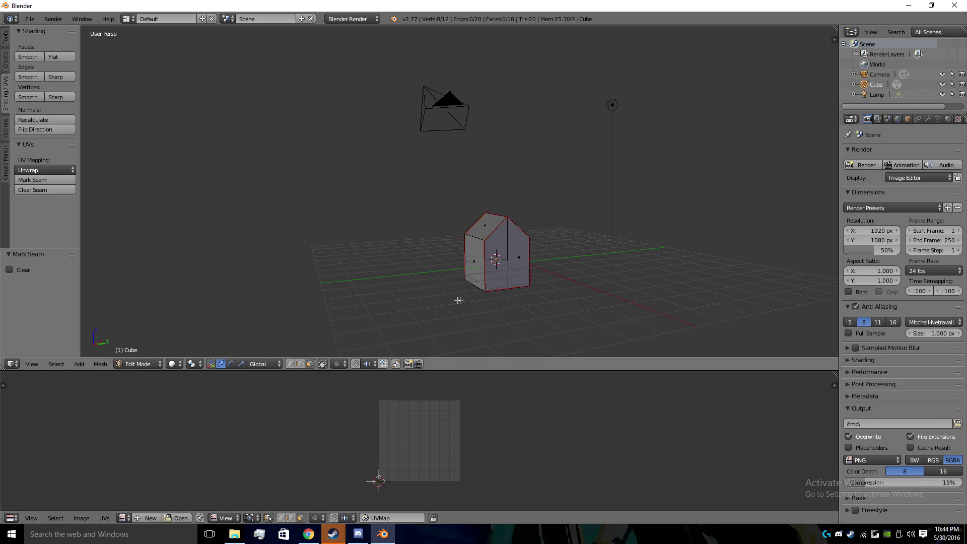
right_click(501, 271)
right_click(524, 278, "shift")
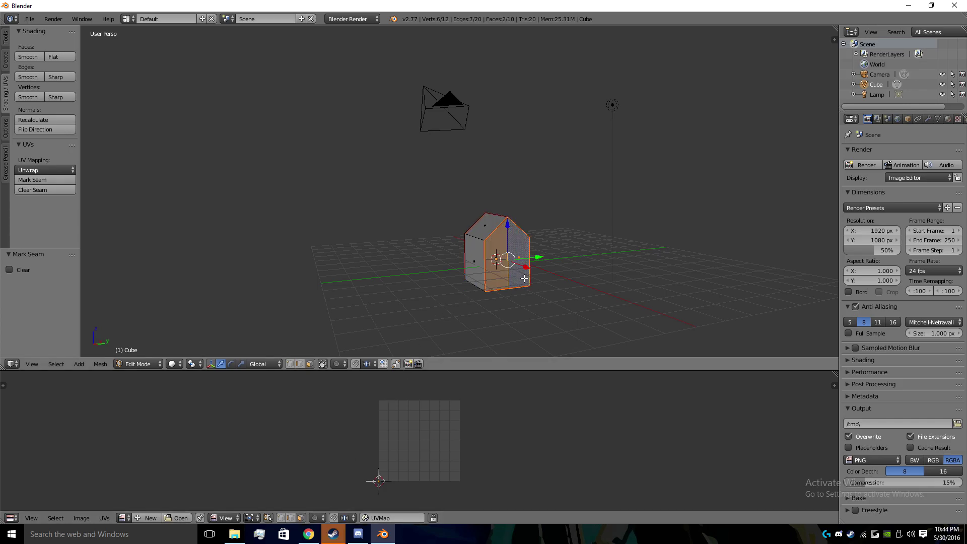
right_click(476, 270, "shift")
right_click(482, 233, "shift")
Add the underside, opposite wall and roof, and the other gable end so that every face is selected
middle_click_drag(483, 233, 459, 209)
right_click(443, 266, "shift")
right_click(446, 239, "shift")
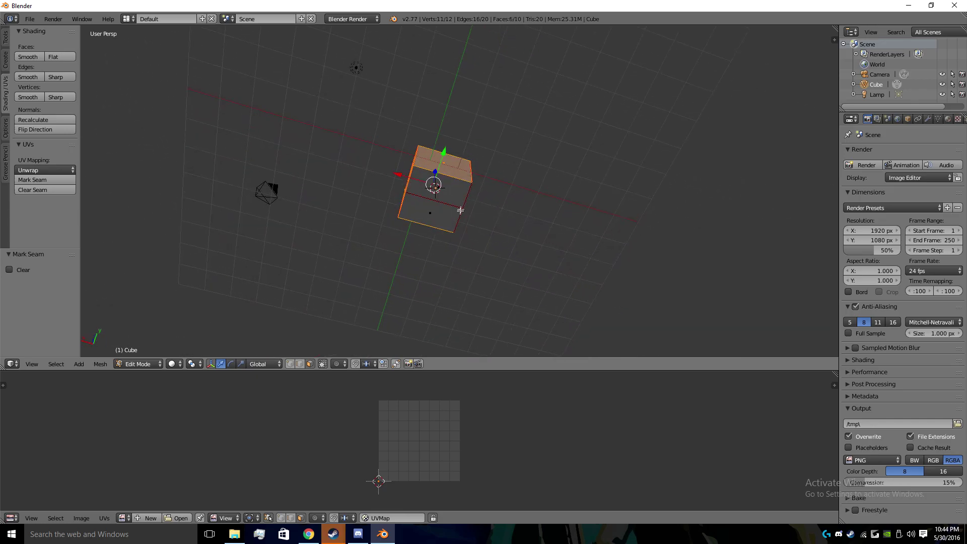
right_click(445, 207, "shift")
right_click(445, 205, "shift")
middle_click_drag(591, 228, 448, 267)
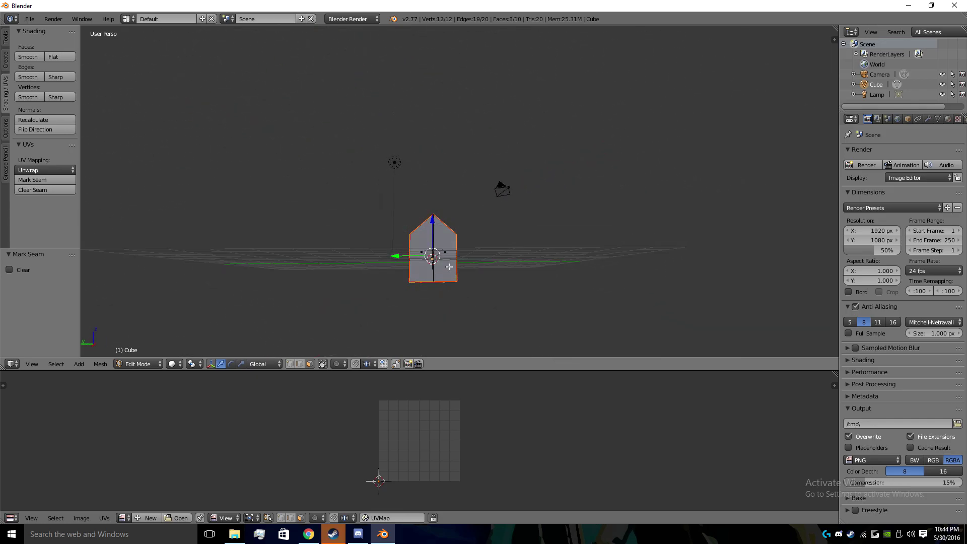
right_click(448, 267, "shift")
right_click(417, 267, "shift")
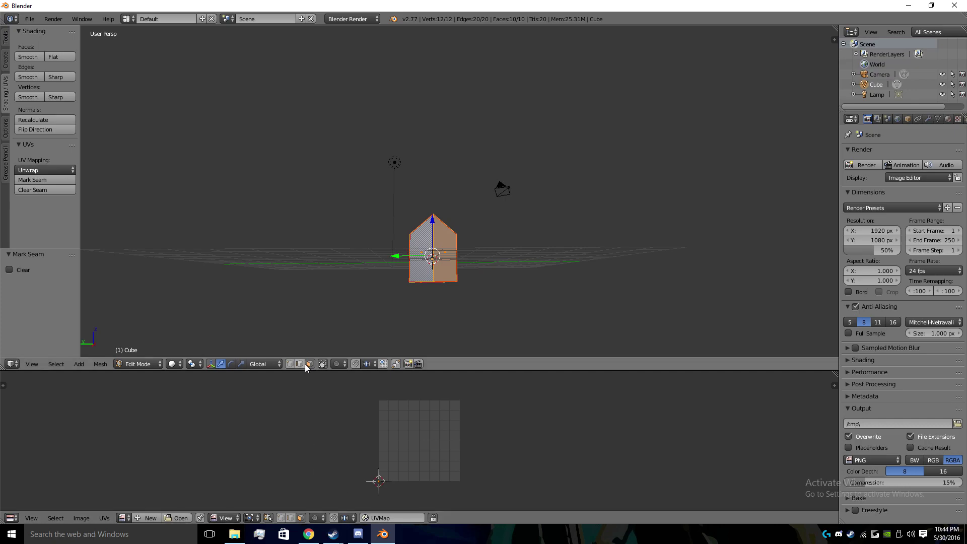
Set the lower area's editor type to UV/Image Editor and adjust the divider between it and the 3D view
left_click_drag(319, 367, 323, 355)
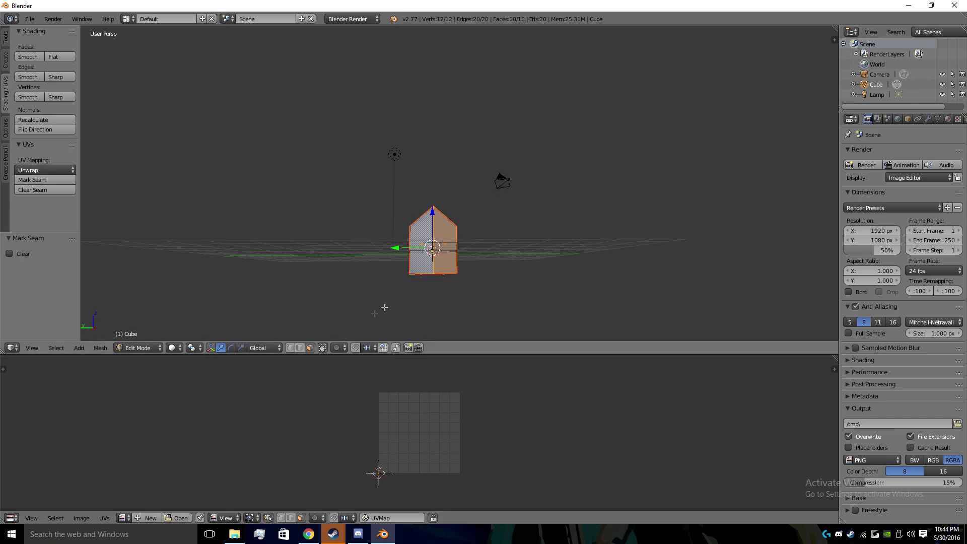
scroll(403, 294, "up", 1)
middle_click_drag(414, 282, 508, 287)
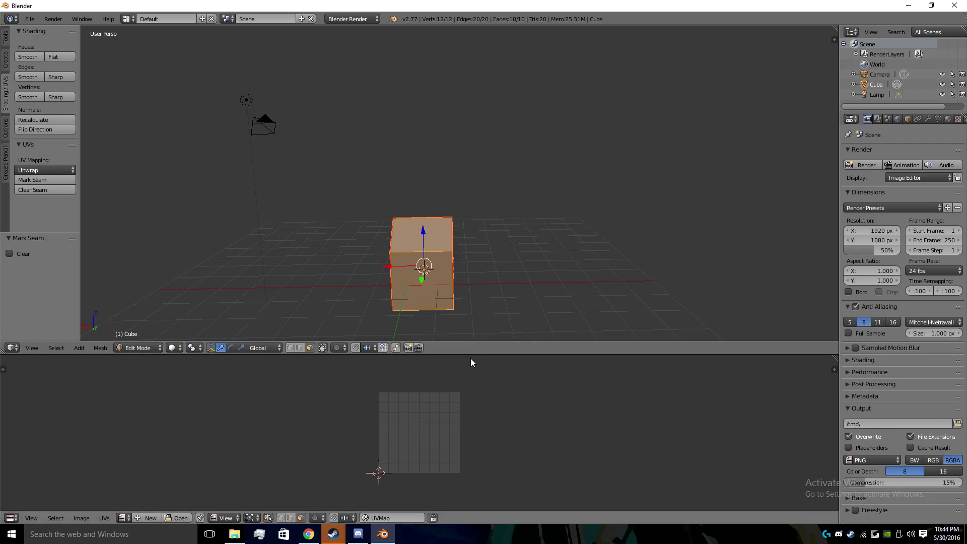
scroll(397, 451, "up", 2)
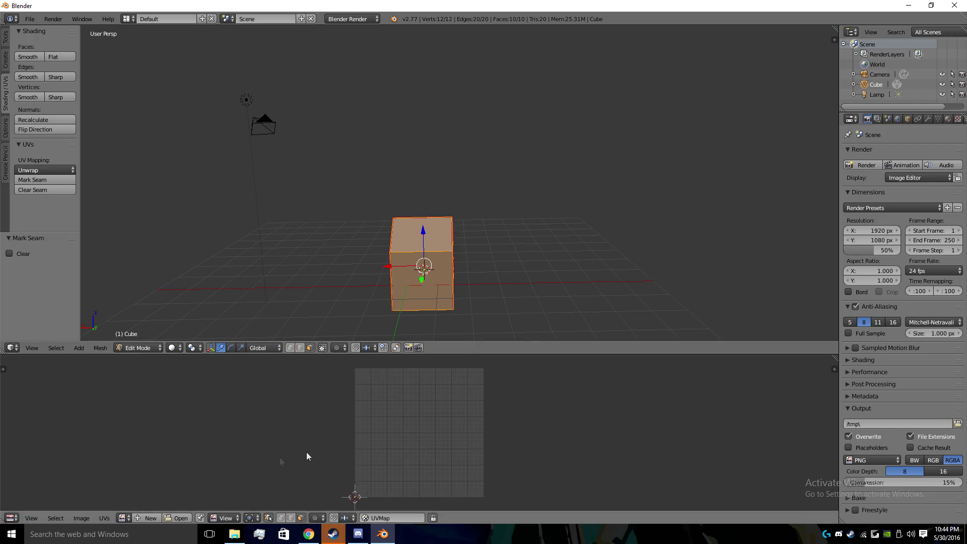
left_click(12, 517)
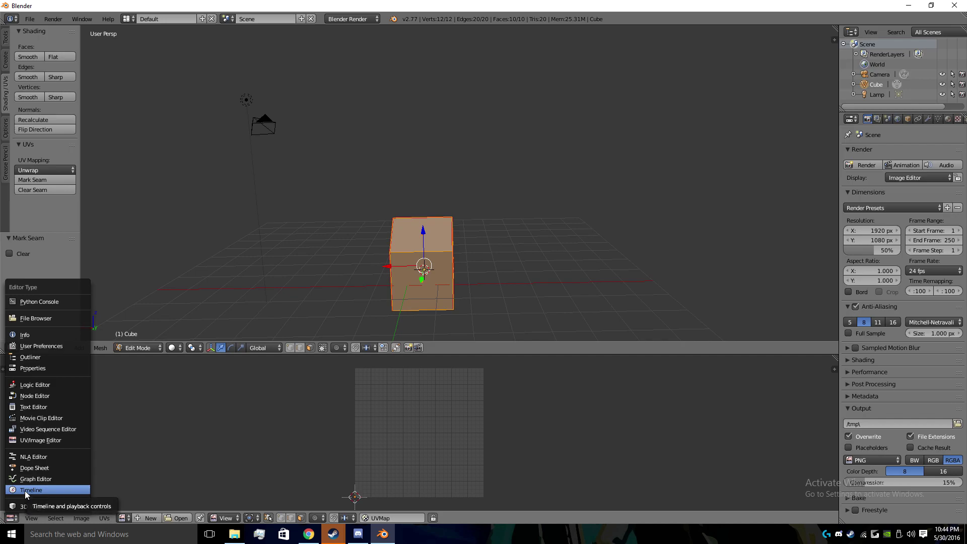
left_click(41, 437)
mouse_move(297, 355)
left_mouse_down()
mouse_move(297, 461)
mouse_move(291, 364)
left_mouse_up()
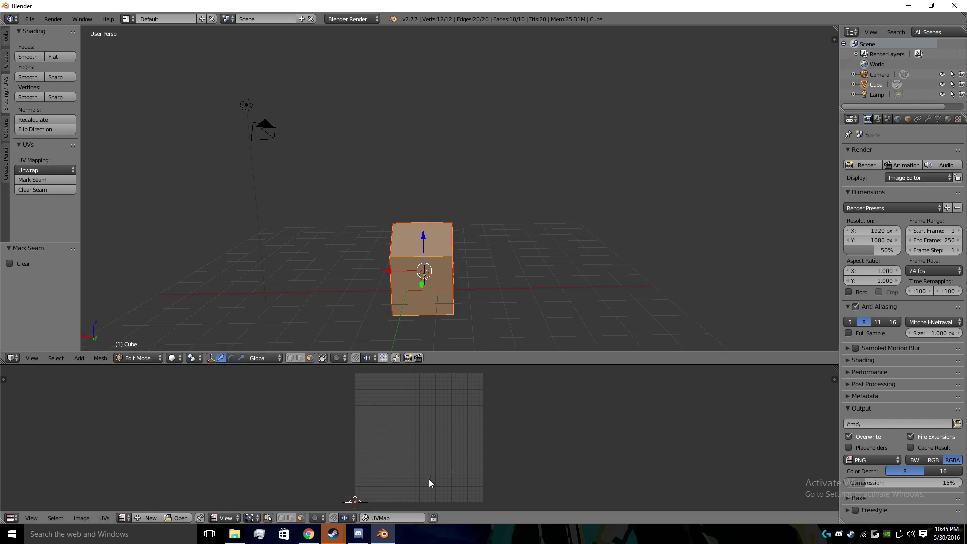
Create a new blank black image of 2048 × 2048 px with alpha in the UV/Image Editor
scroll(432, 318, "down", 3)
middle_click_drag(432, 317, 473, 324)
left_click(147, 518)
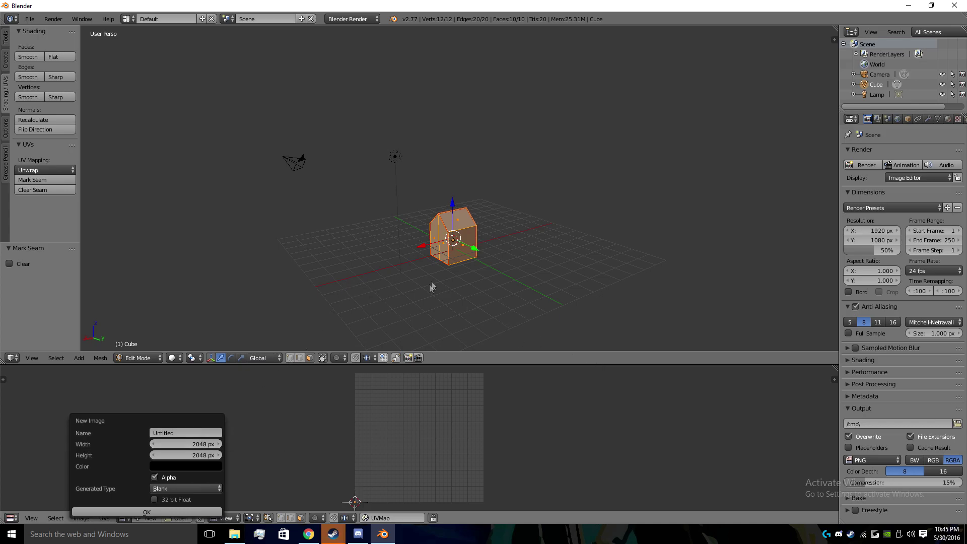
left_click(175, 508)
middle_click_drag(383, 282, 433, 274)
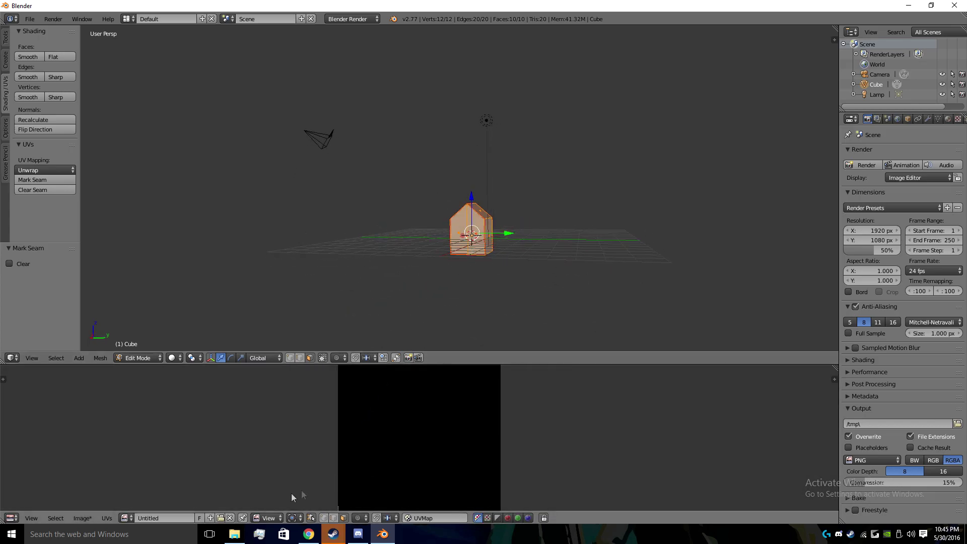
Rename the new image to "hOUSE TEXTURE 11"
left_click(166, 518)
left_click(297, 410)
scroll(385, 418, "up", 3)
scroll(385, 418, "down", 5)
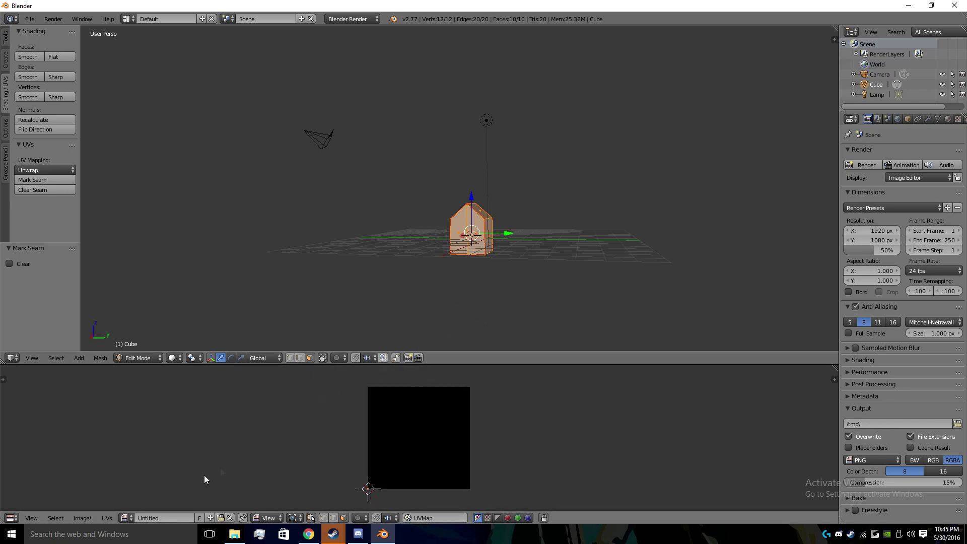
left_click(162, 518)
type("houSE TEXTURE 11")
key("Return")
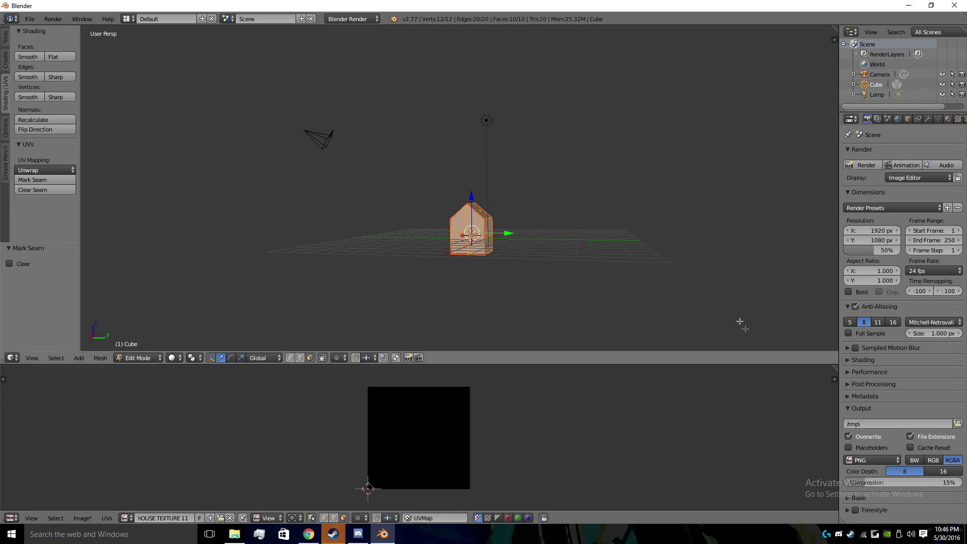
Unwrap all selected faces of the house onto the image using the marked seams
scroll(554, 342, "up", 3)
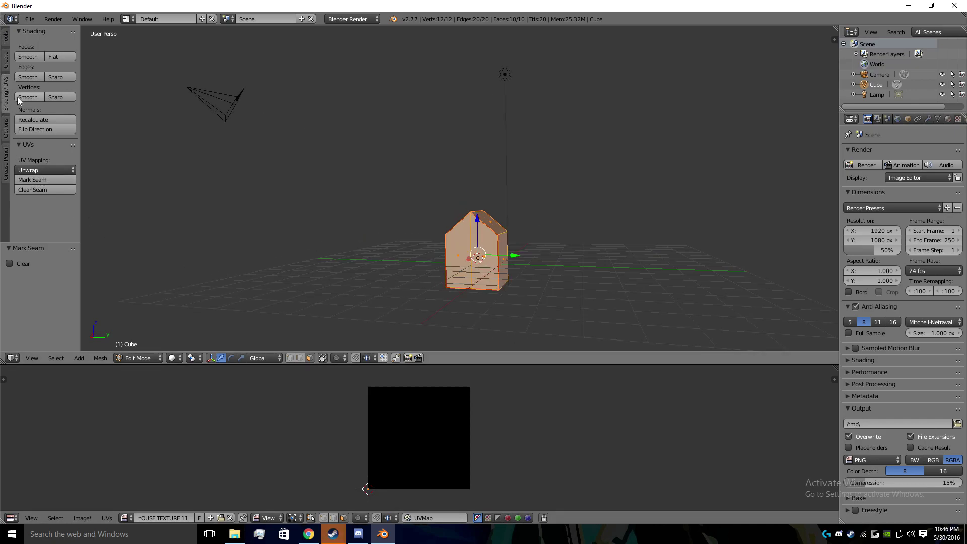
left_click(49, 170)
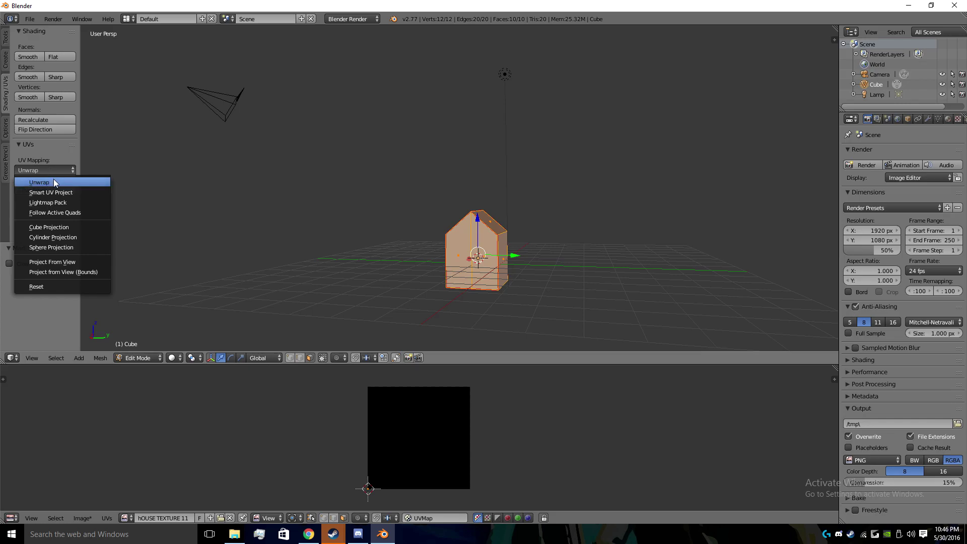
left_click(35, 181)
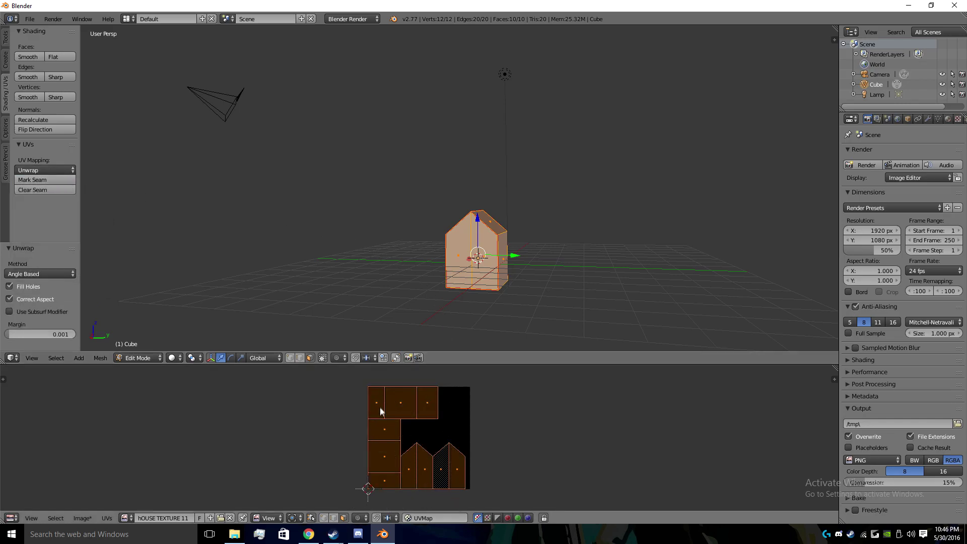
Examine which house faces the roof and underside pieces of the UV layout correspond to by selecting them one at a time
middle_click_drag(458, 328, 103, 210)
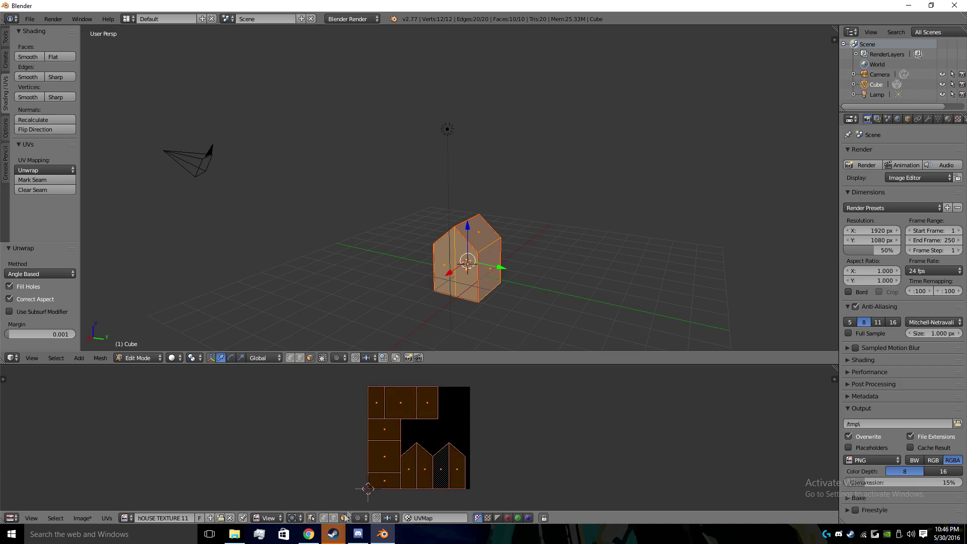
left_click(373, 458)
left_click(381, 482)
middle_click_drag(527, 308, 541, 272)
left_click(377, 436)
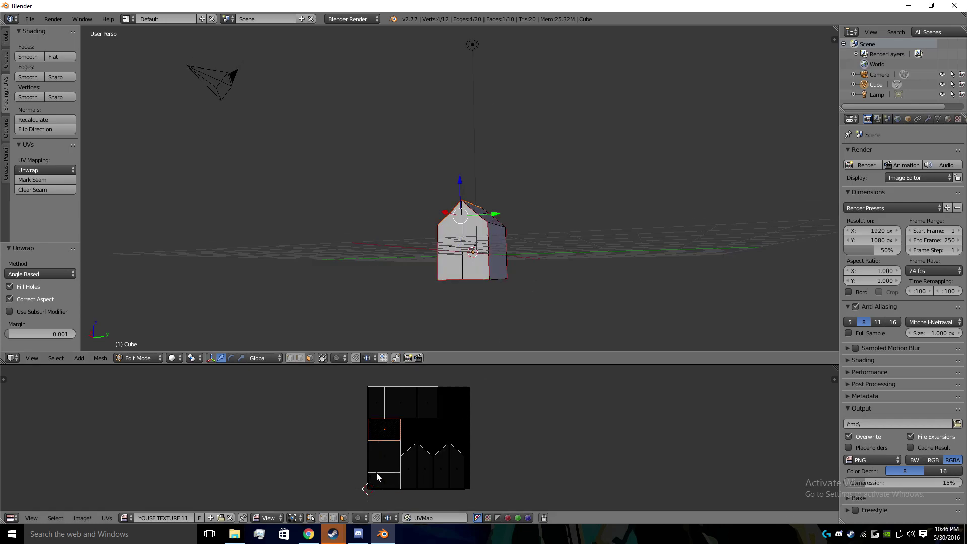
right_click(376, 402)
middle_click_drag(460, 309, 470, 215)
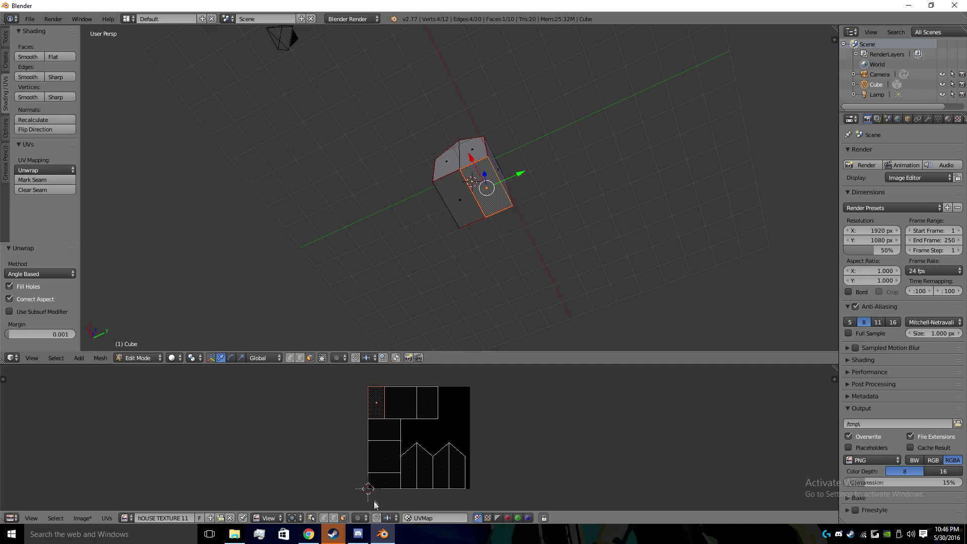
right_click(384, 480)
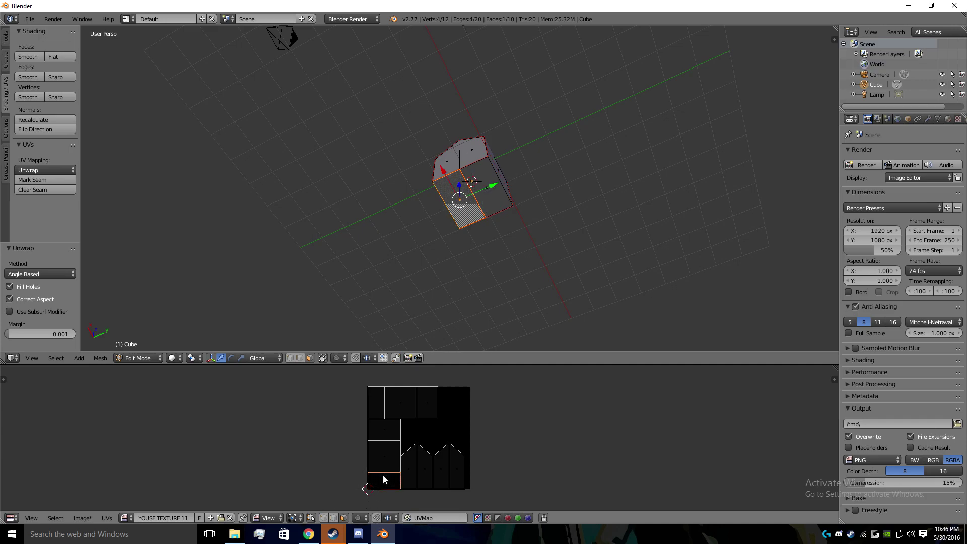
Examine which parts of the house the gable halves and the side wall pieces of the UV layout belong to
right_click(417, 479)
right_click(412, 476)
right_click(440, 467)
right_click(460, 466)
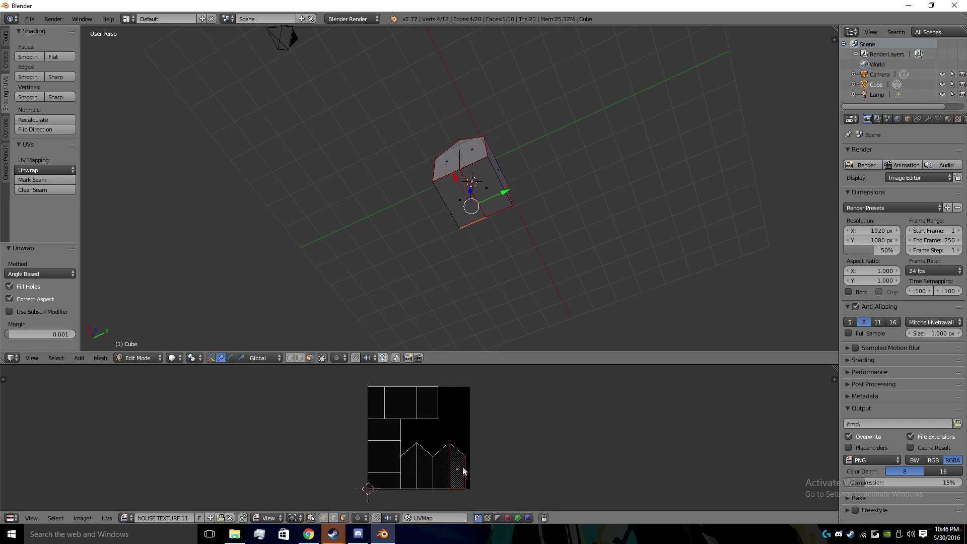
middle_click_drag(555, 299, 421, 113)
right_click(394, 441)
right_click(410, 402)
middle_click_drag(416, 295, 527, 299)
mouse_move(430, 290)
middle_mouse_down()
mouse_move(403, 289)
mouse_move(418, 288)
mouse_move(417, 299)
middle_mouse_up()
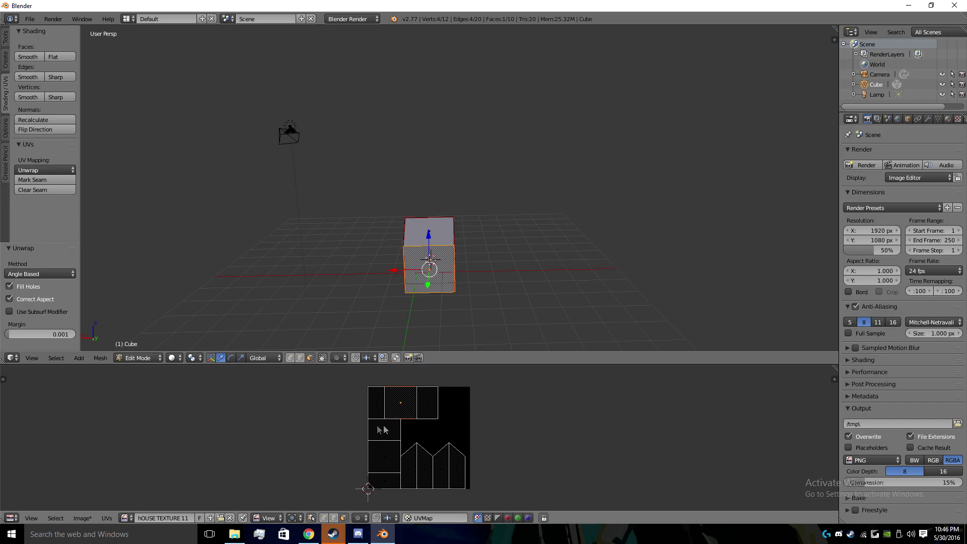
scroll(326, 419, "up", 2)
scroll(326, 419, "down", 3)
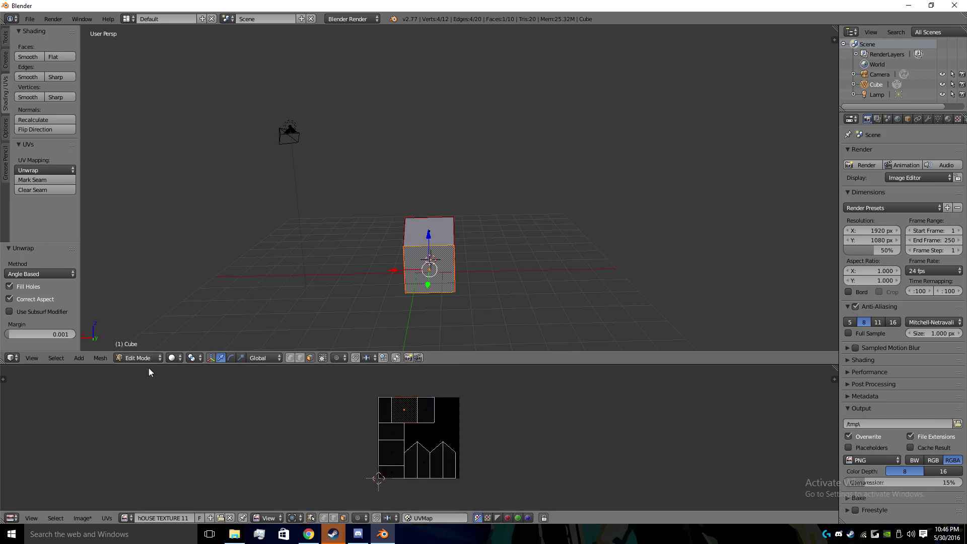
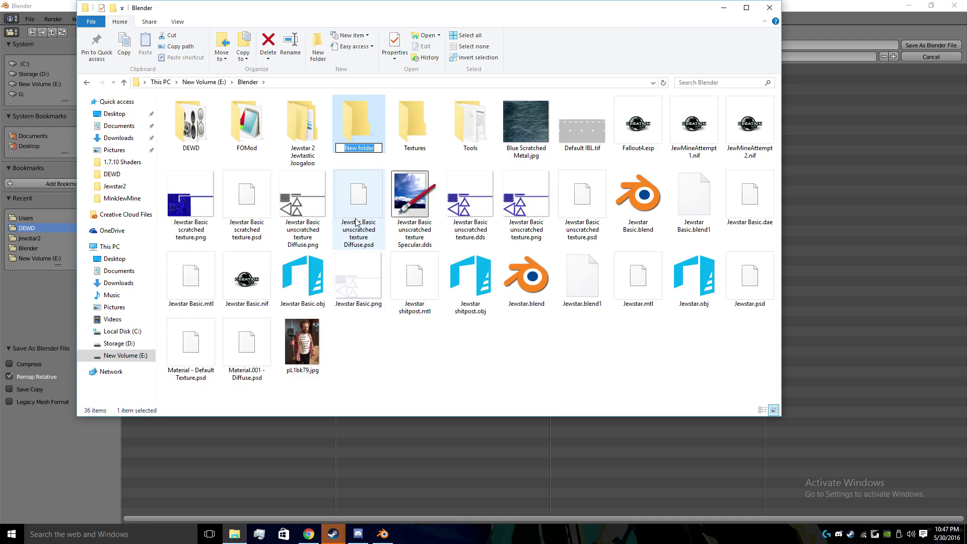
Name the new folder inside E:\Blender TUTORIAL and open it
key("BackSpace")
key("BackSpace")
key("BackSpace")
key("BackSpace")
type("TUTORIAL")
key("Return")
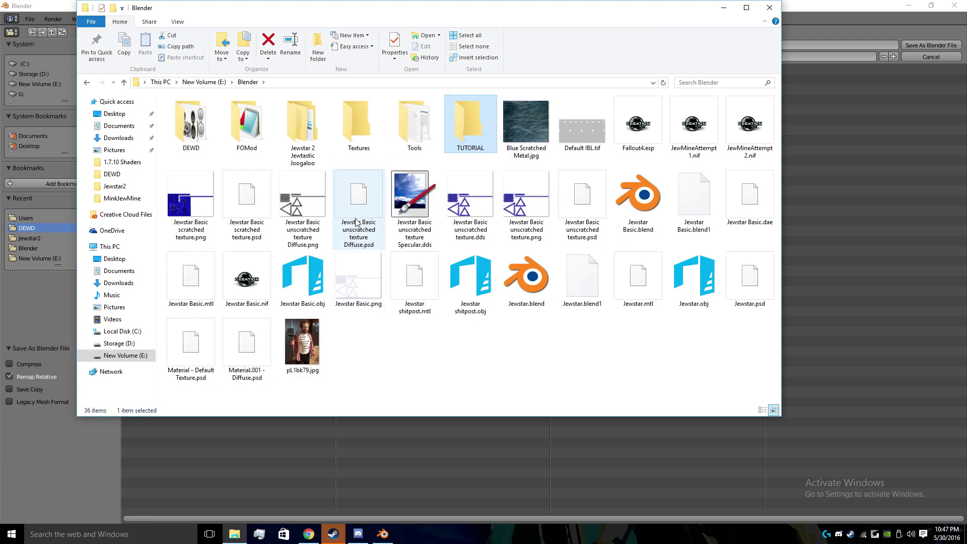
double_click(487, 123)
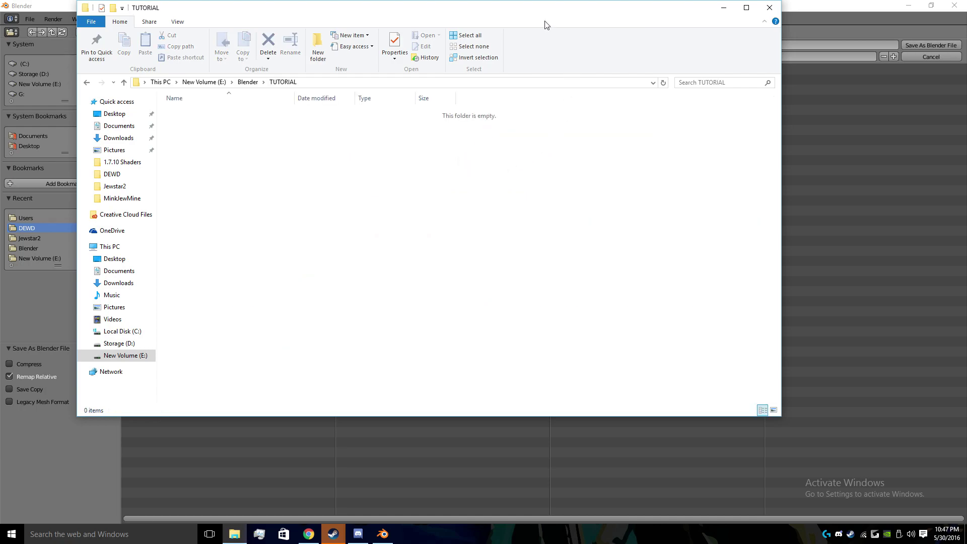
left_click_drag(473, 11, 451, 17)
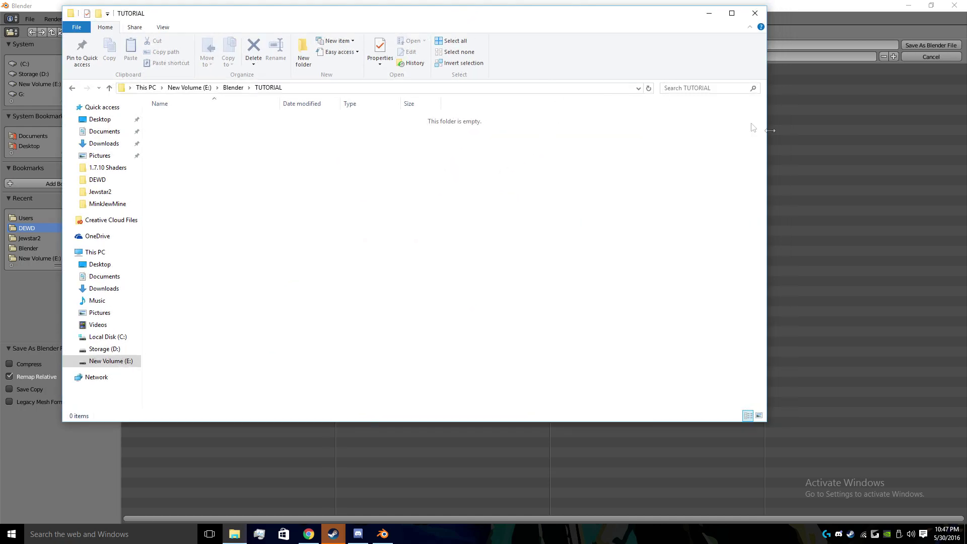
Switch back to Blender, set the save location to E:\Blender\TUTORIAL\ and name the file SHouse.blend
left_click(550, 41)
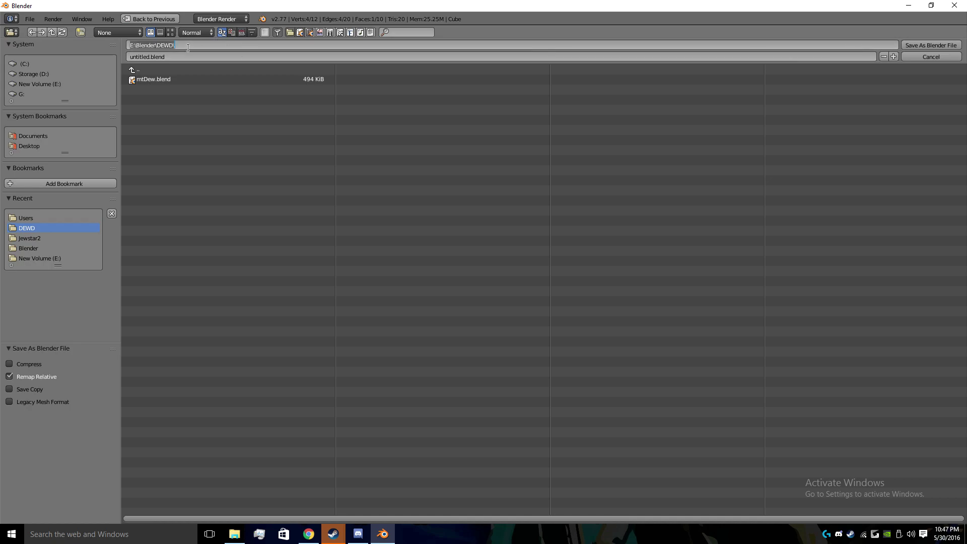
left_click(169, 46)
type("UTU")
key("Return")
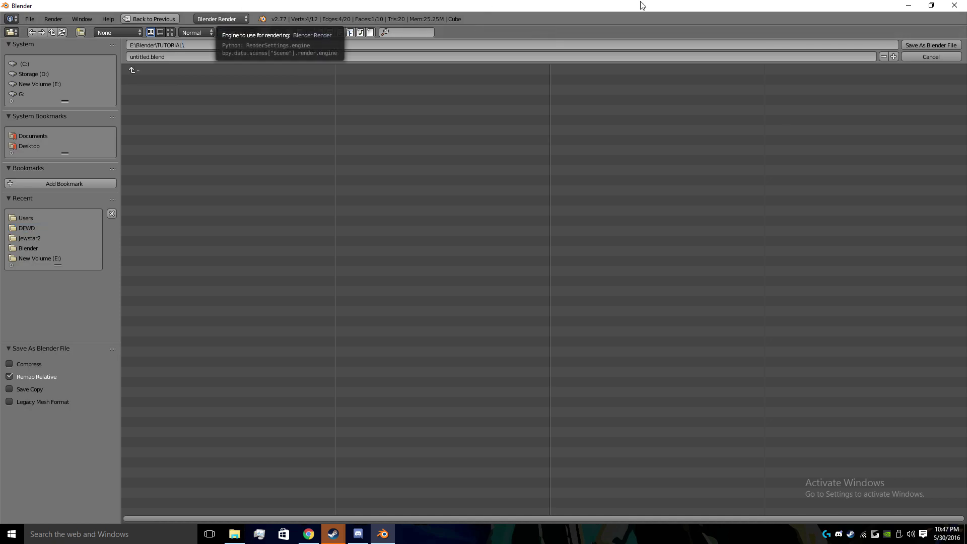
left_click(143, 57)
left_click_drag(149, 57, 96, 56)
type("hOU")
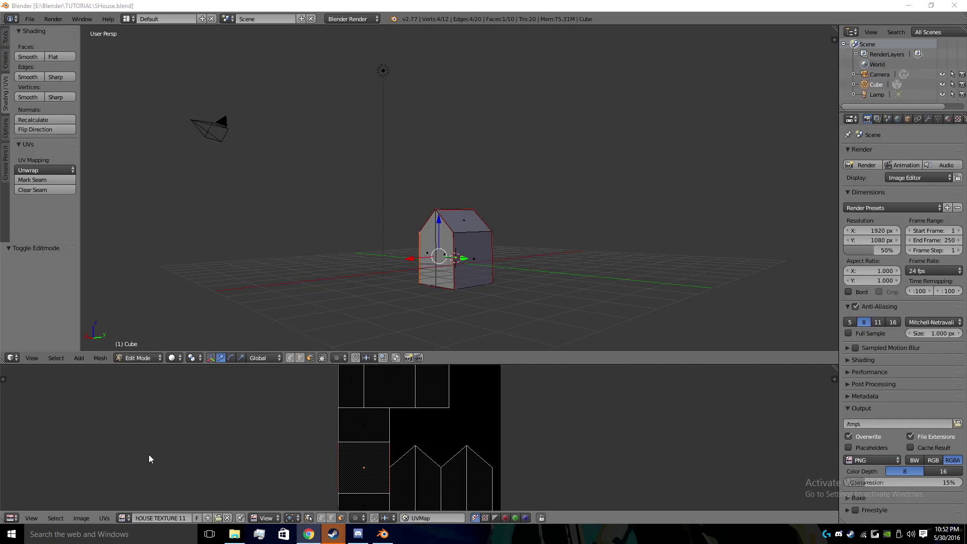
Select the roof piece in the UV layout and rename the image to "House Tex"
right_click(154, 437)
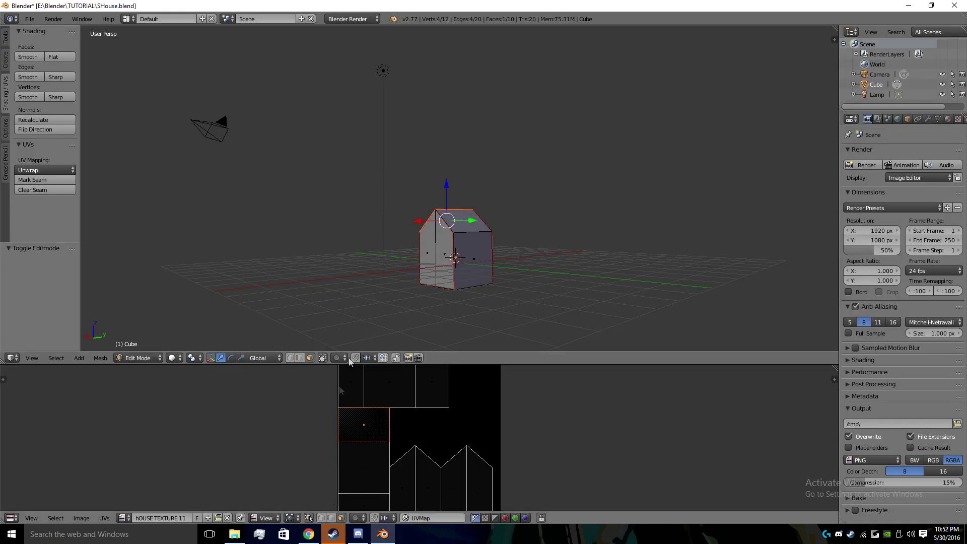
scroll(362, 448, "down", 2)
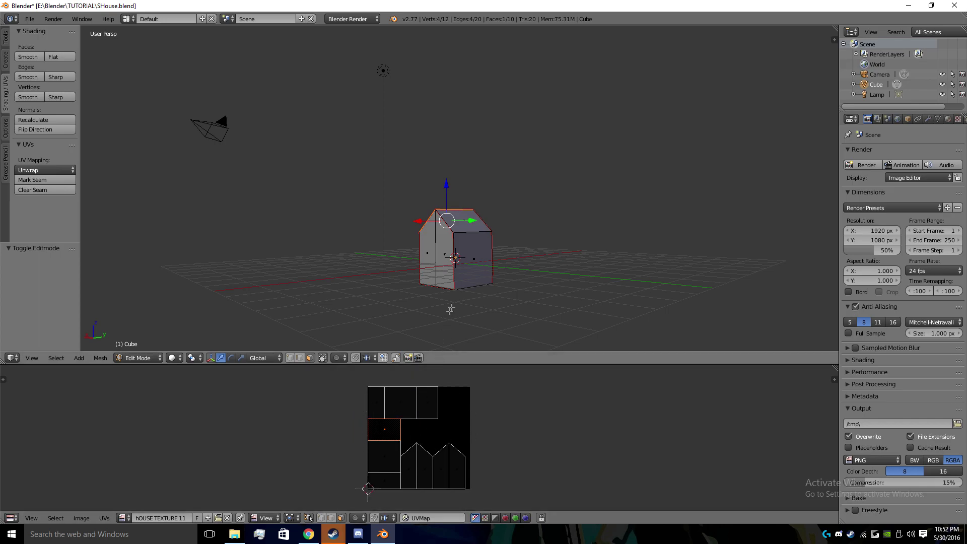
left_click(104, 518)
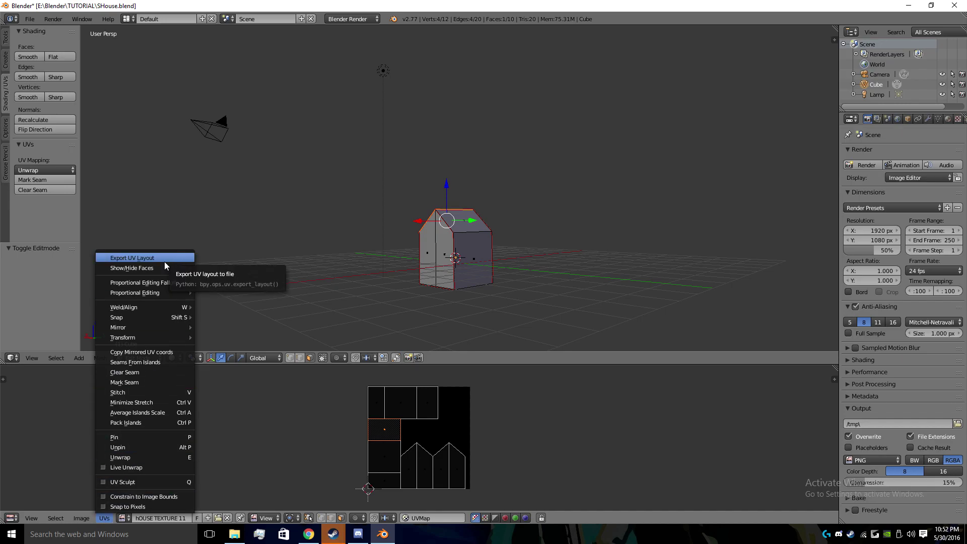
key("Escape")
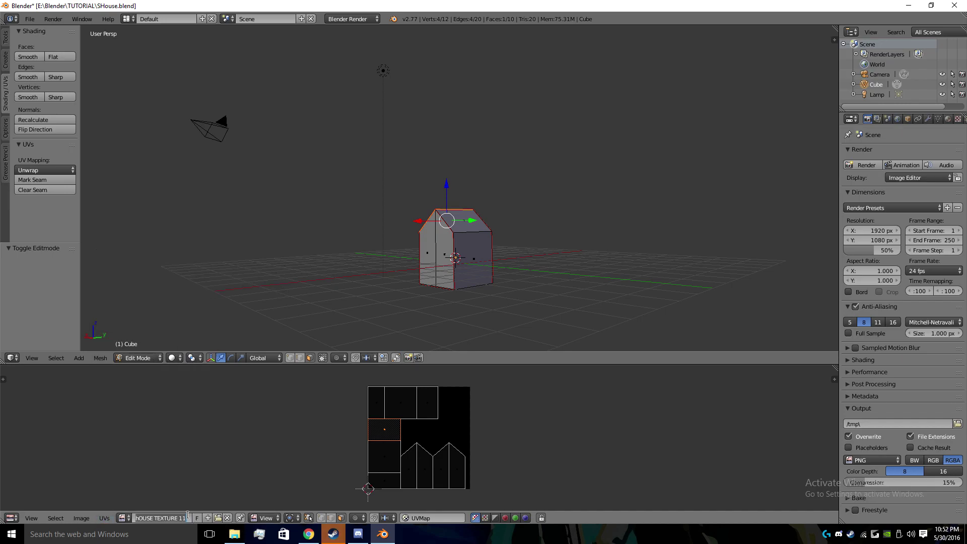
left_click(186, 517)
type("House Tex")
Try to export the UV layout of the selected face as SHouse.png at 2048 × 2048 into the TUTORIAL folder
left_click(105, 518)
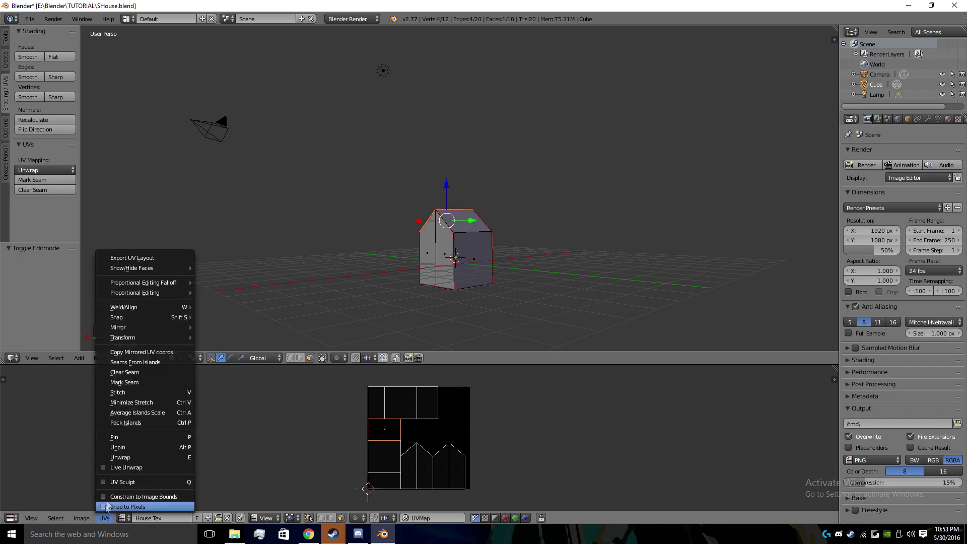
left_click(130, 257)
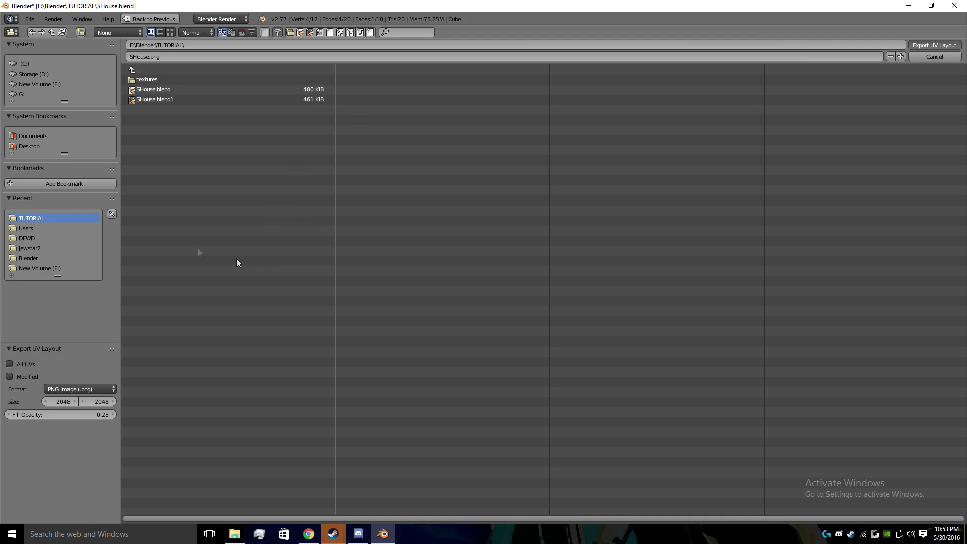
key("Escape")
scroll(279, 476, "down", 4)
scroll(283, 458, "up", 3)
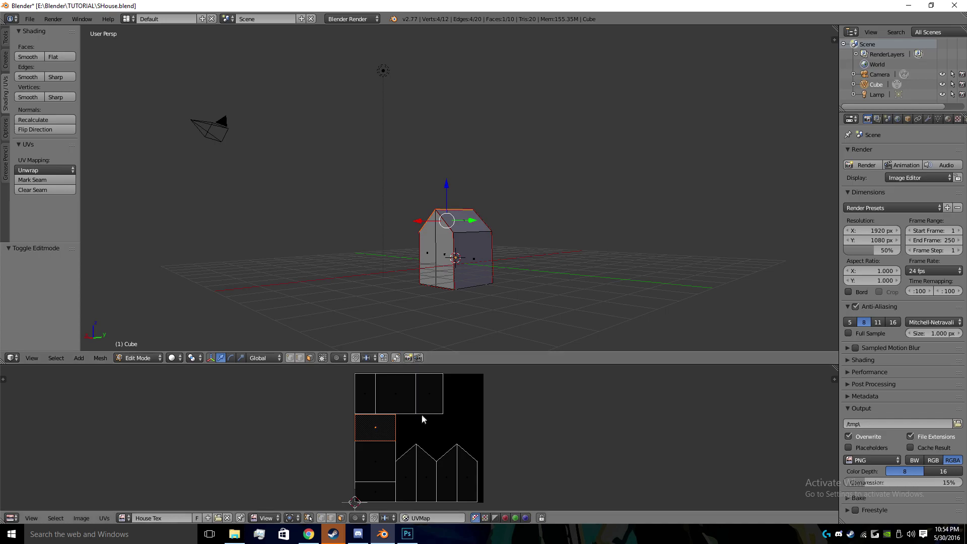
Add the remaining underside, wall and roof rectangles of the UV layout to the selection
left_click(104, 517)
left_click(365, 397, "shift")
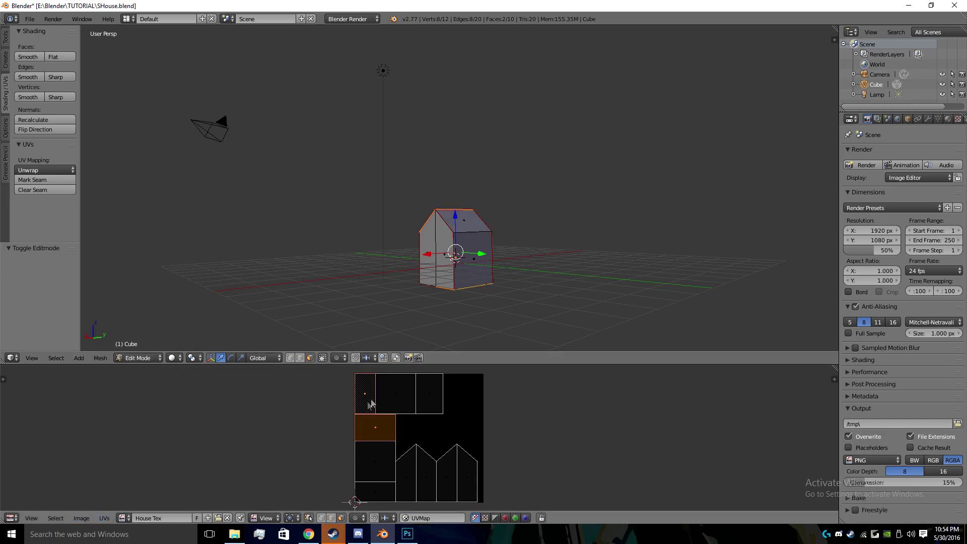
left_click(402, 405, "shift")
left_click(423, 401, "shift")
left_click(384, 456, "shift")
left_click(384, 489, "shift")
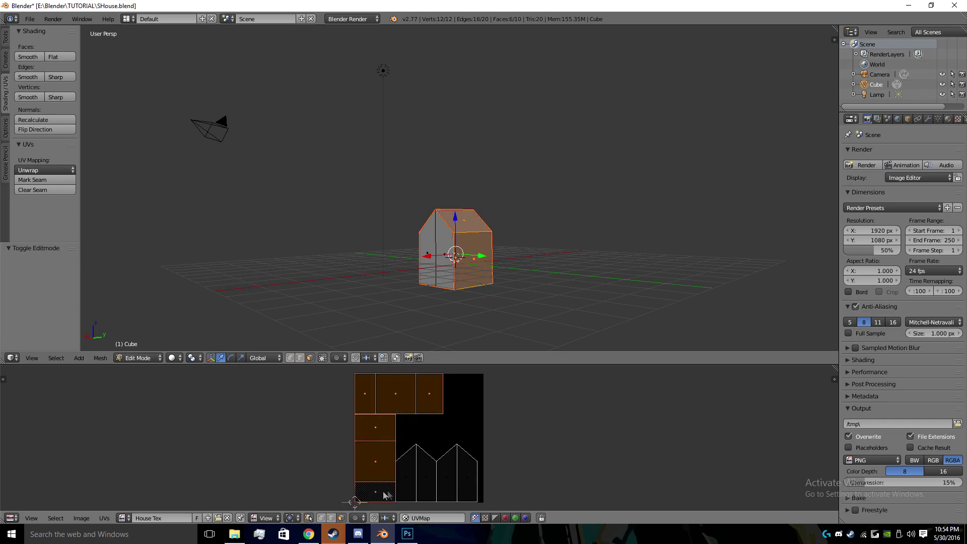
Add the four gable halves to the selection and export the complete UV layout as SHouse.png
left_click(412, 483, "shift")
left_click(426, 478, "shift")
left_click(446, 477, "shift")
left_click(467, 477, "shift")
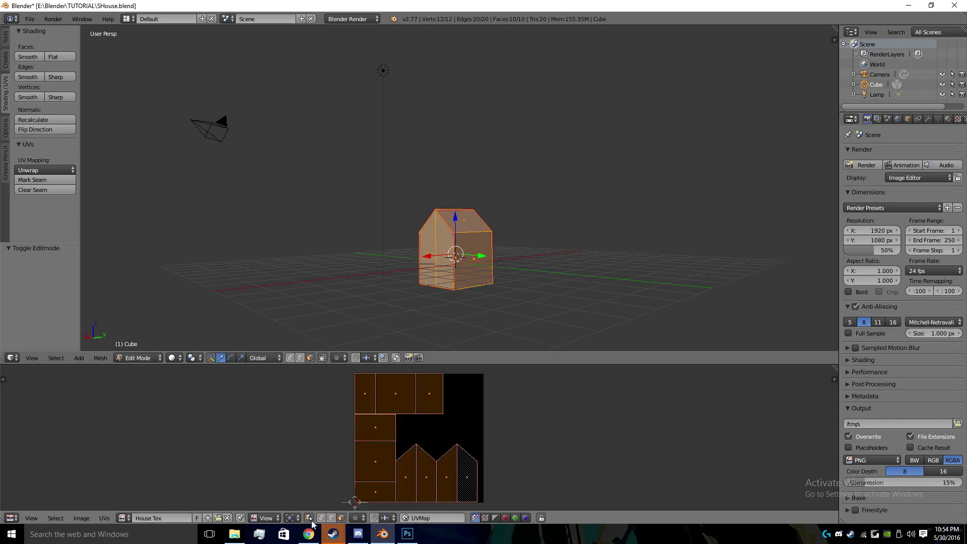
left_click(103, 518)
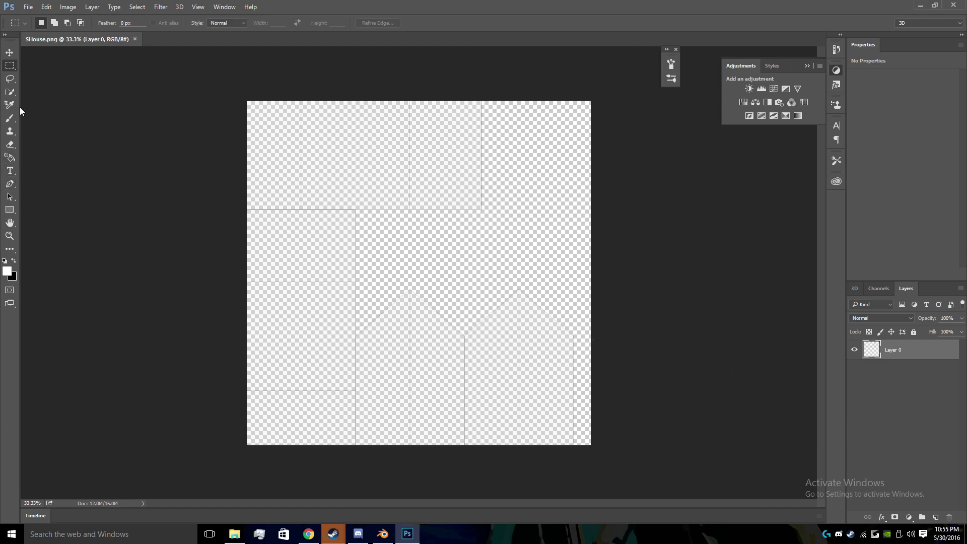
In Photoshop, select the empty background around the UV pieces of SHouse.png with the Magic Wand tool
left_click(10, 131)
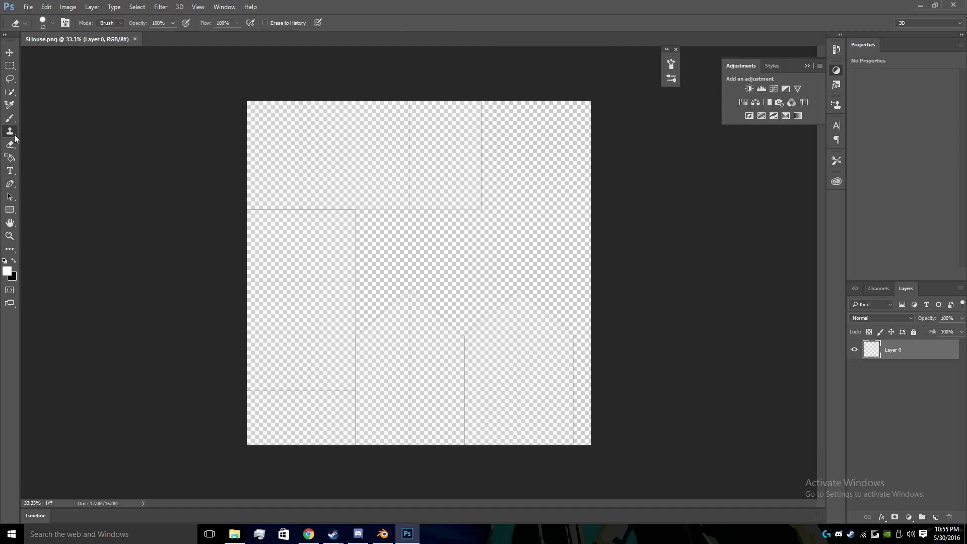
left_click(14, 122)
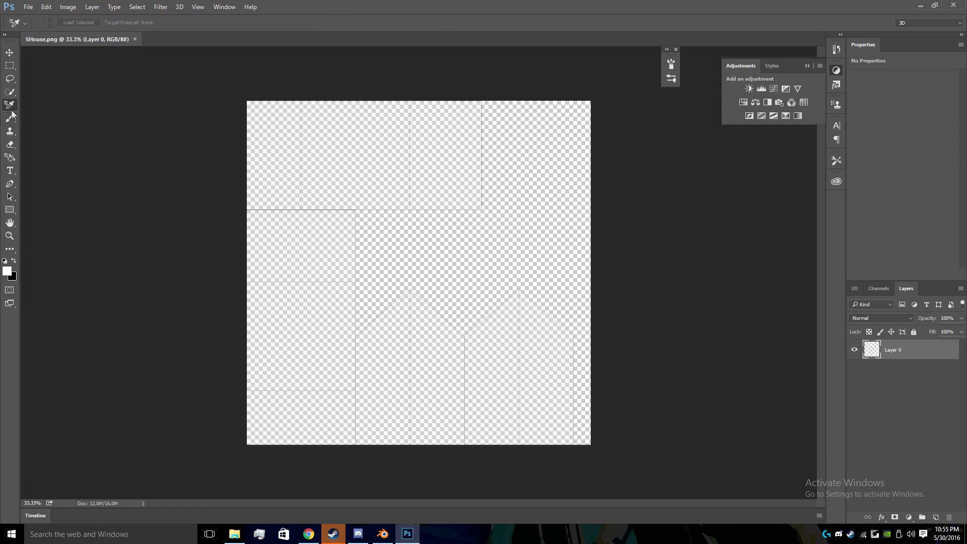
left_click(9, 92)
left_click(35, 102)
left_click(384, 256)
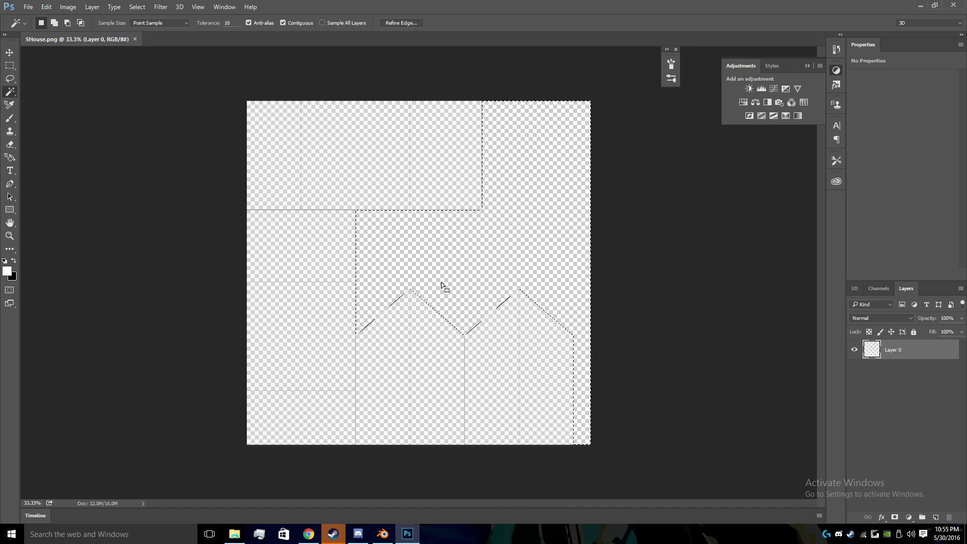
Invert the background selection so the UV pieces are selected and add it as a layer mask on Layer 0
left_click(137, 7)
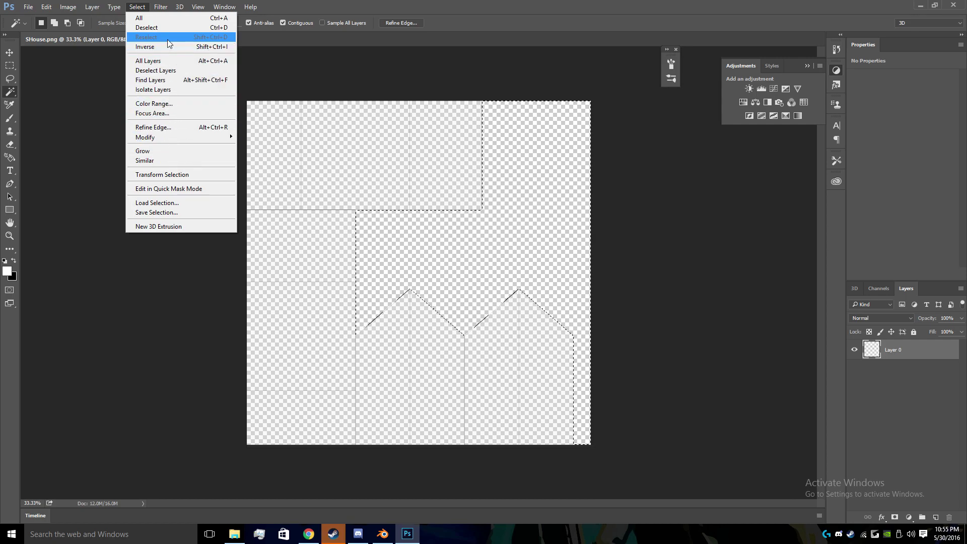
left_click(146, 46)
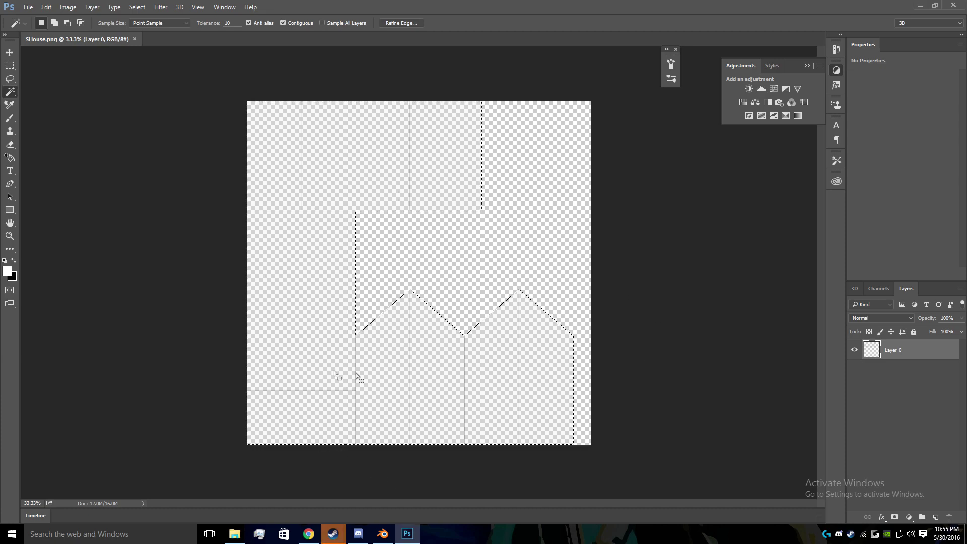
right_click(891, 349)
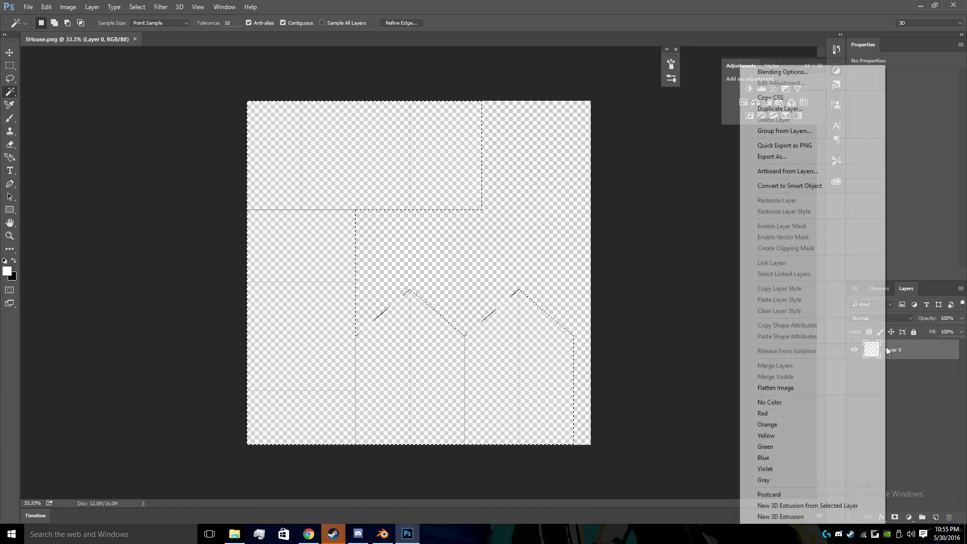
left_click(894, 517)
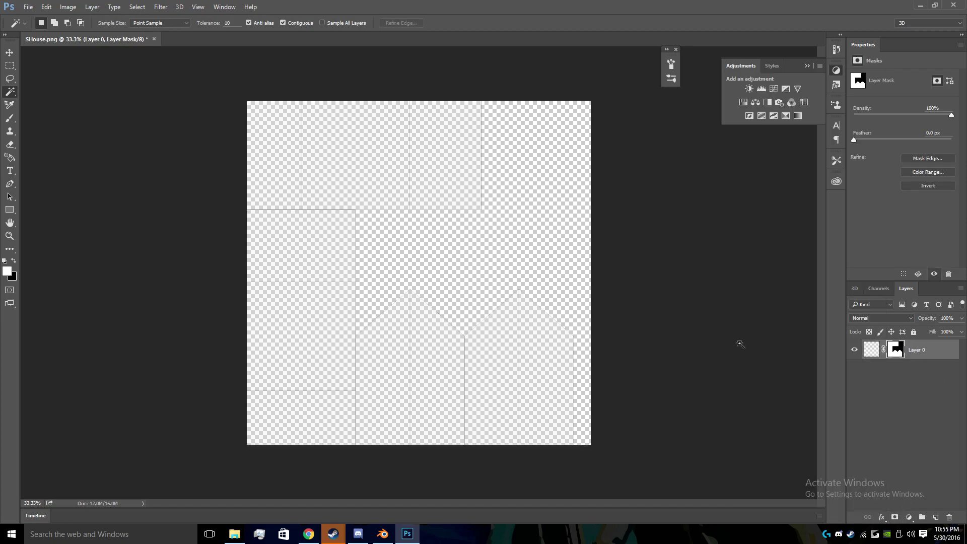
left_click(873, 398)
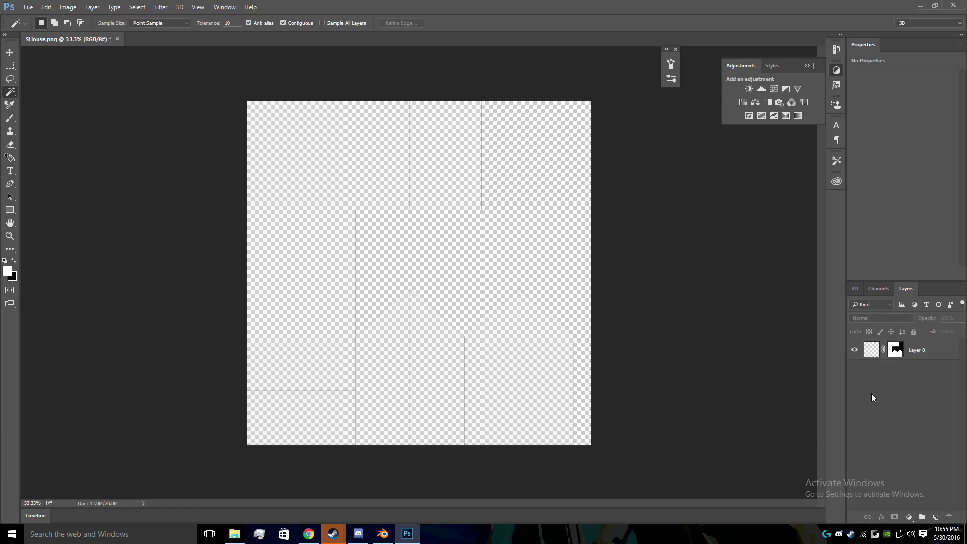
left_click(352, 401)
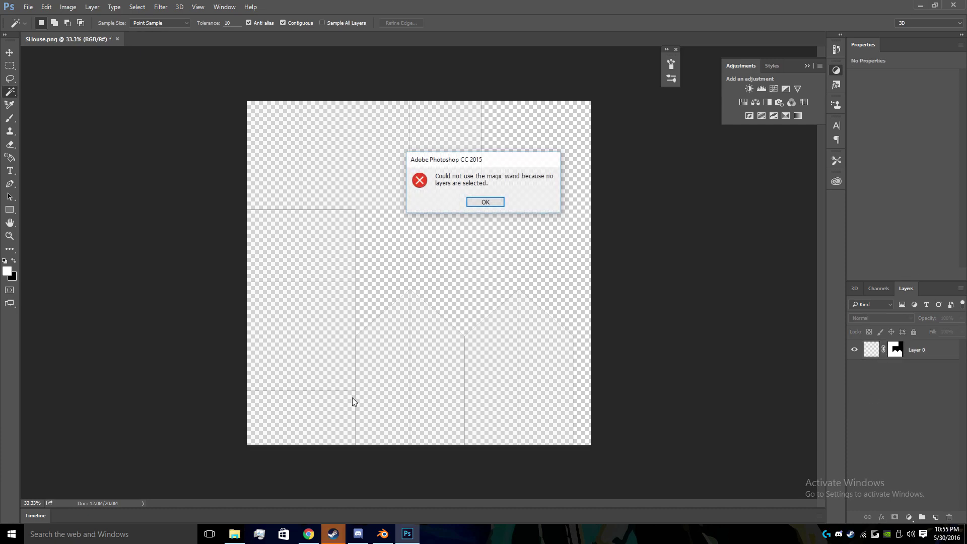
left_click(484, 202)
key("v")
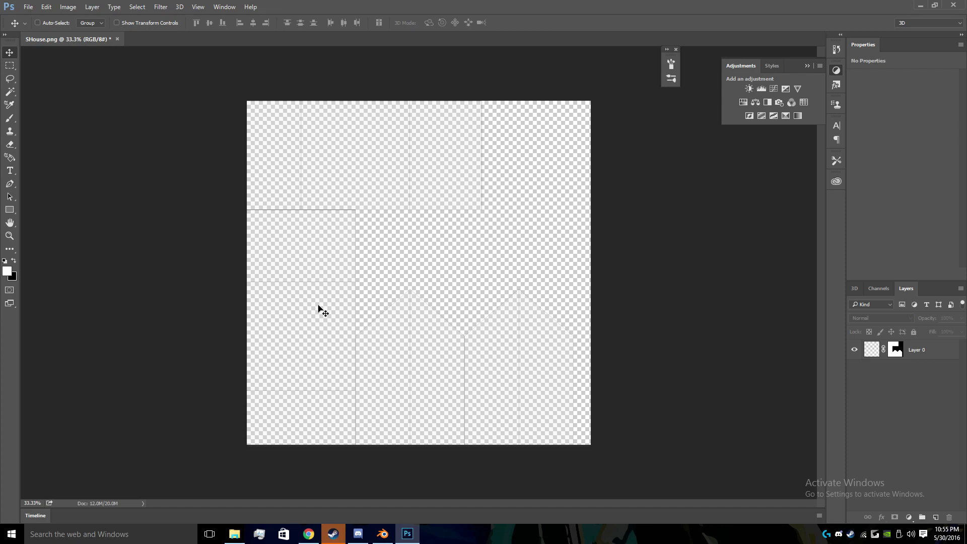
In Blender, select house faces one at a time to check which UV pieces they match, and return to Photoshop
left_click(383, 532)
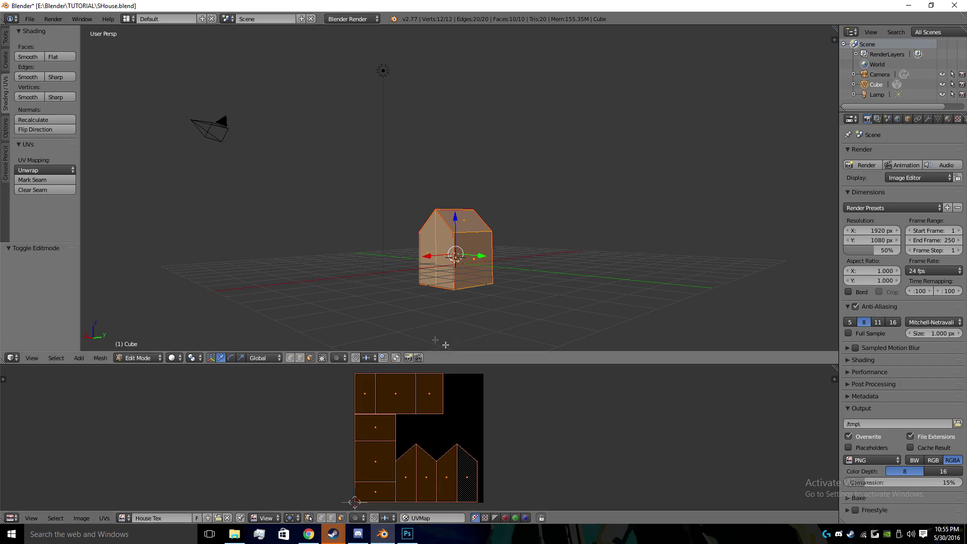
scroll(473, 281, "up", 2)
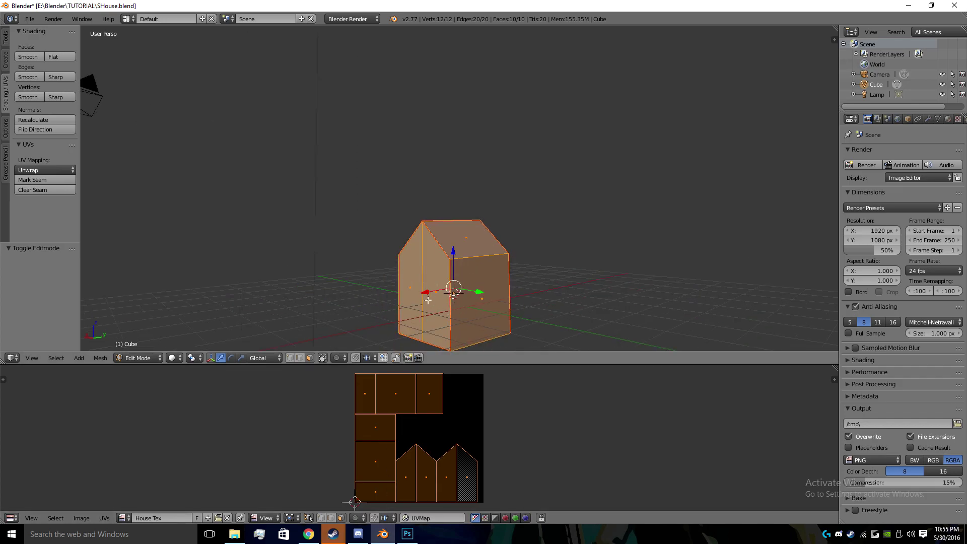
key("a")
right_click(465, 239)
right_click(431, 276)
middle_click_drag(456, 297, 486, 293)
right_click(518, 242)
right_click(503, 312)
right_click(552, 318)
right_click(427, 313)
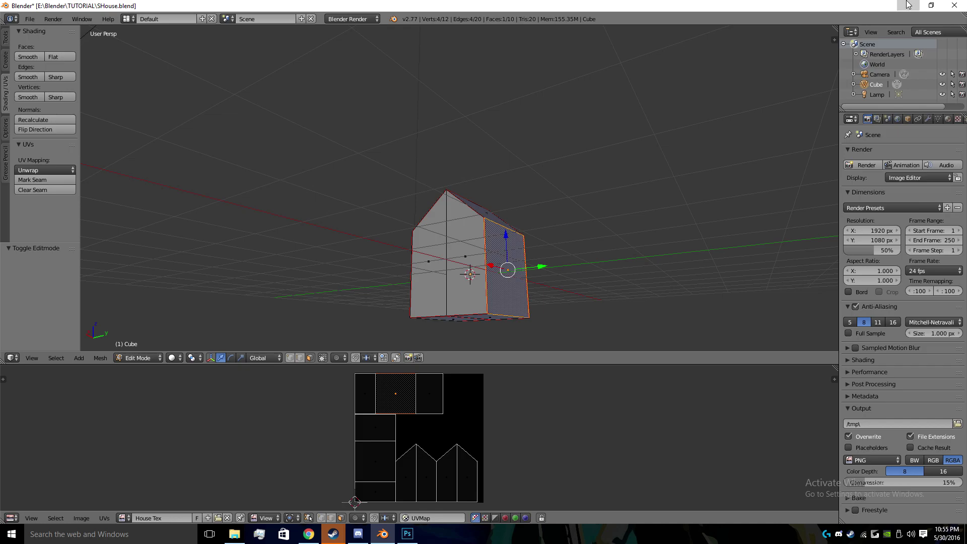
left_click(907, 5)
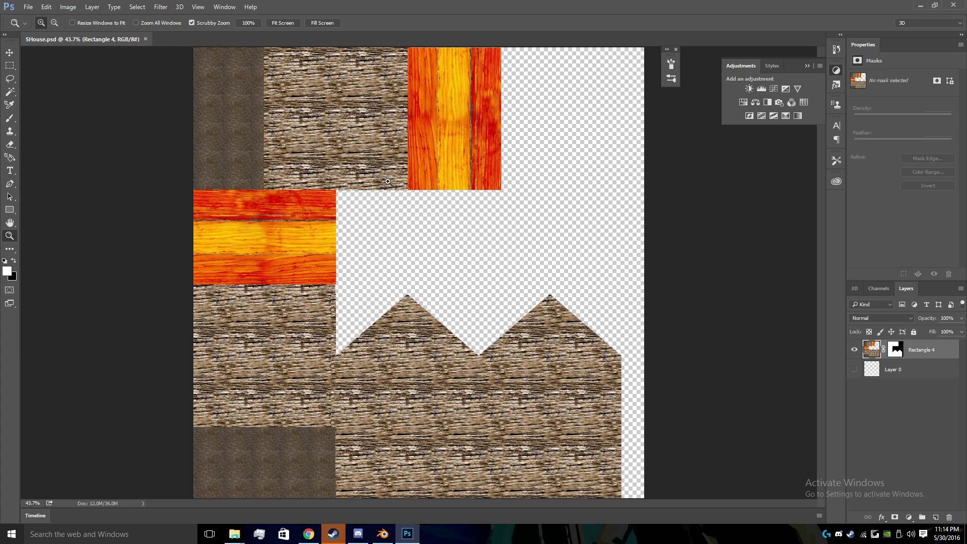
Save a PNG copy of the painted diffuse texture as SHouse_d.png in the TUTORIAL folder
left_click(28, 7)
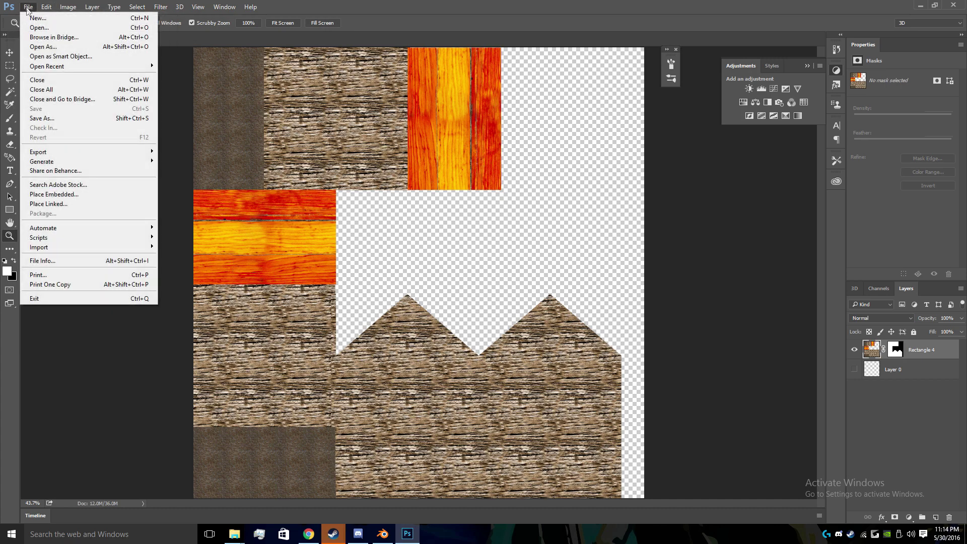
left_click(51, 117)
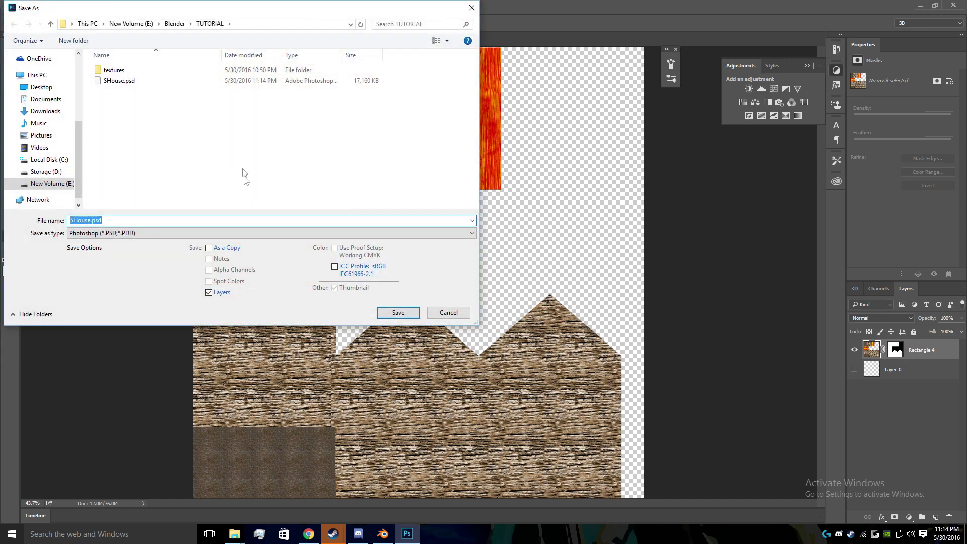
left_click(122, 233)
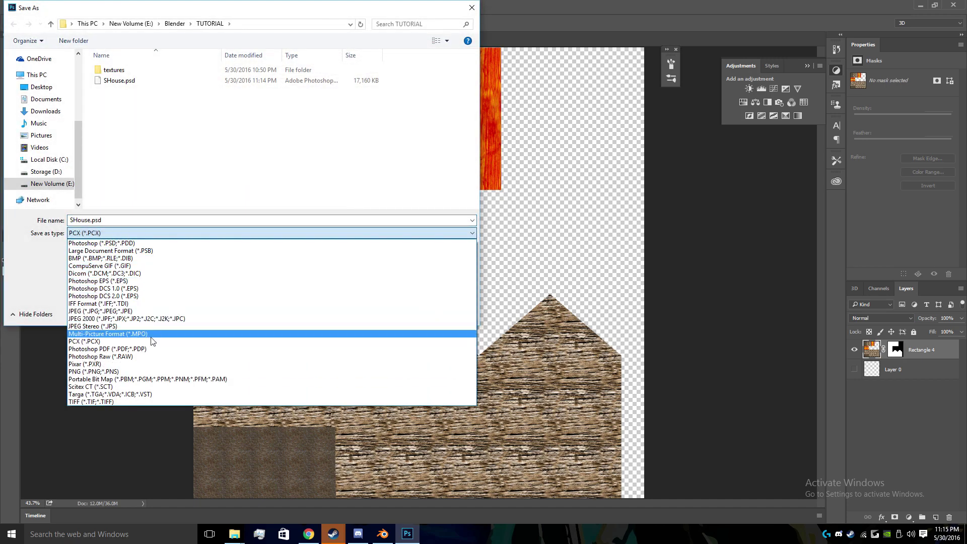
left_click(153, 371)
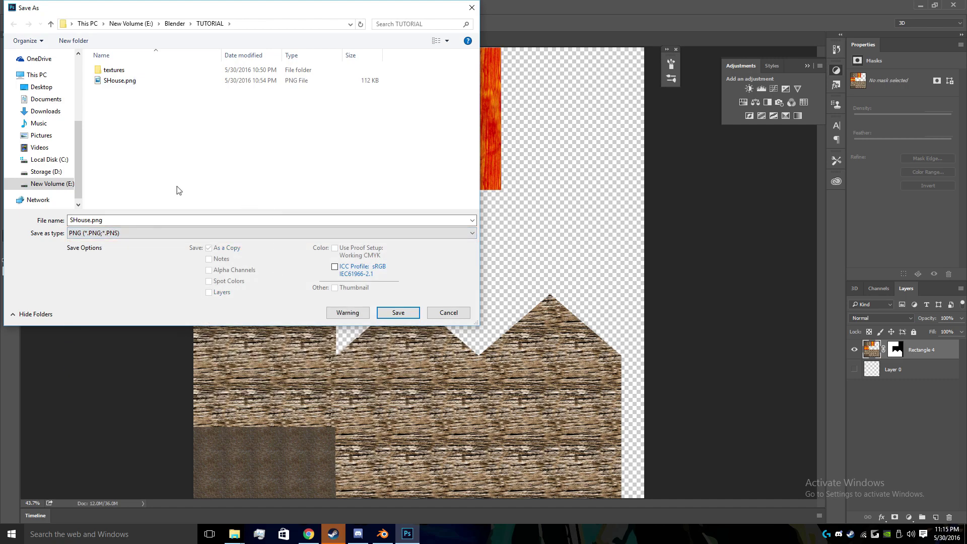
double_click(93, 221)
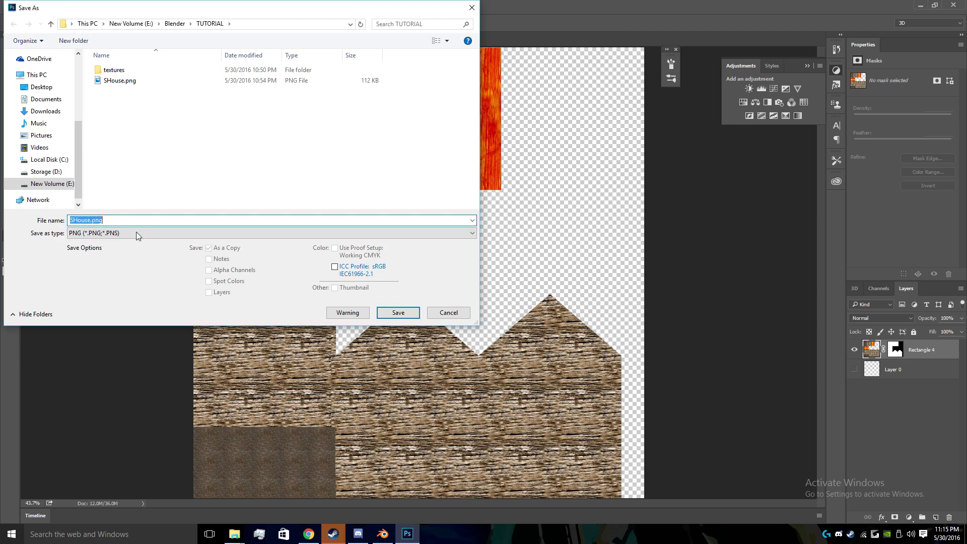
key("Right")
key("Left")
key("Left")
key("Left")
key("Left")
type("_d")
key("Return")
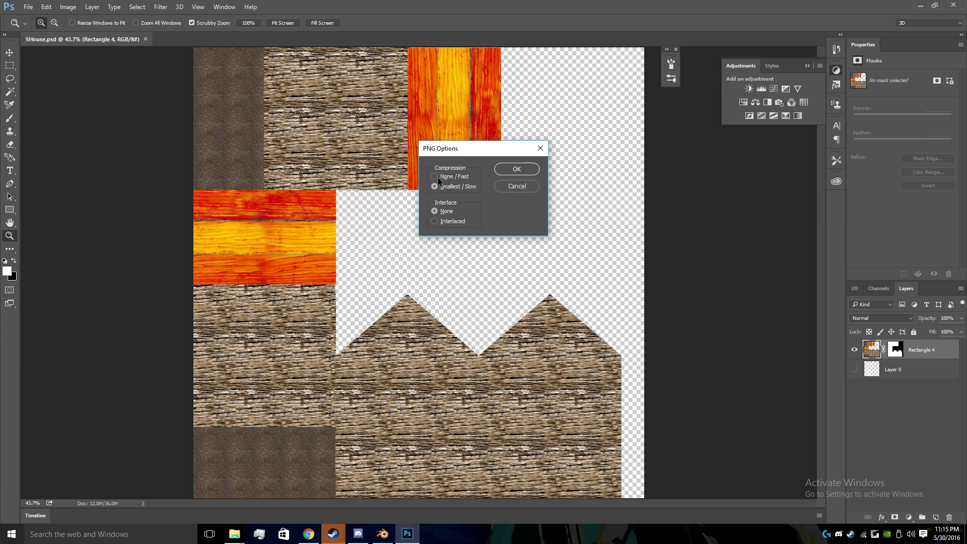
left_click(515, 171)
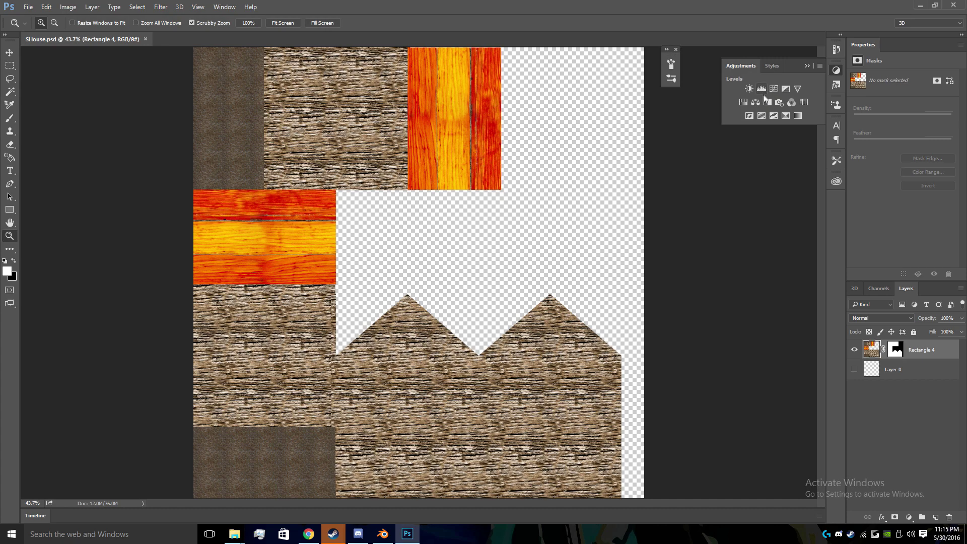
Desaturate the texture with a Hue/Saturation adjustment at saturation -100 and invert the colours of the Rectangle 4 layer
left_click(746, 102)
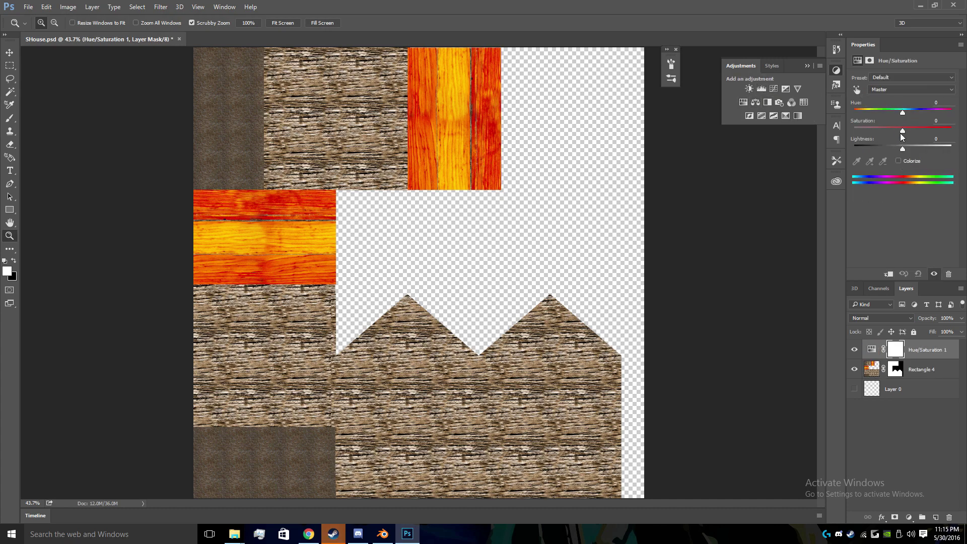
left_click_drag(902, 131, 856, 139)
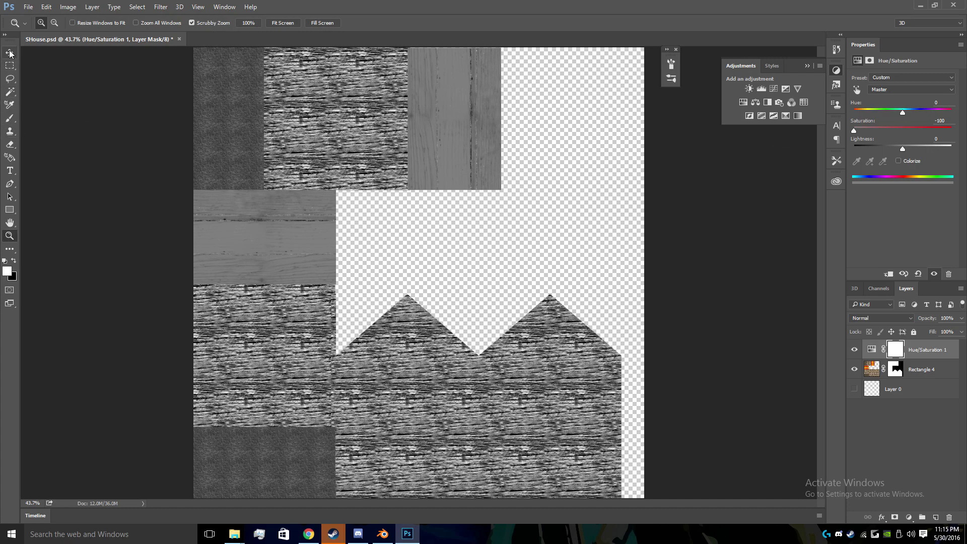
left_click(874, 369)
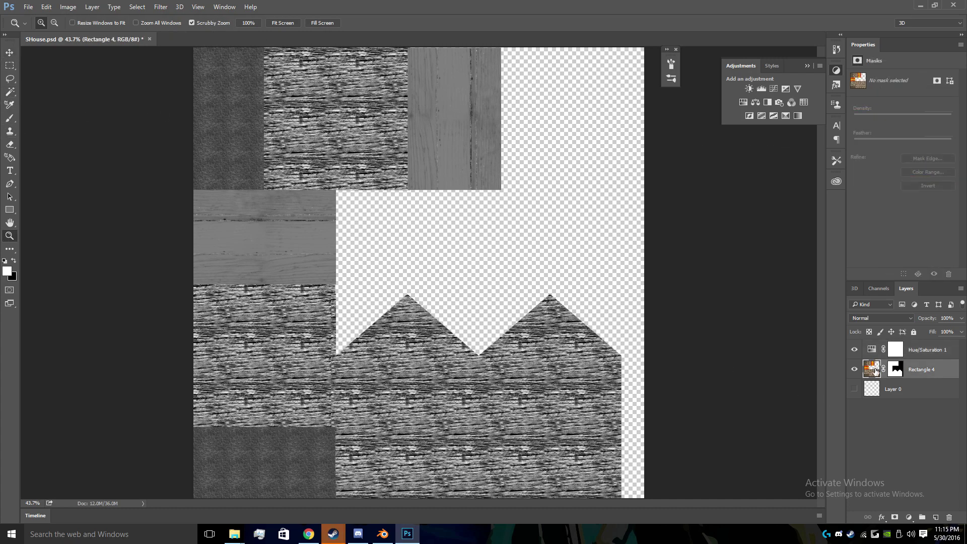
left_click(113, 7)
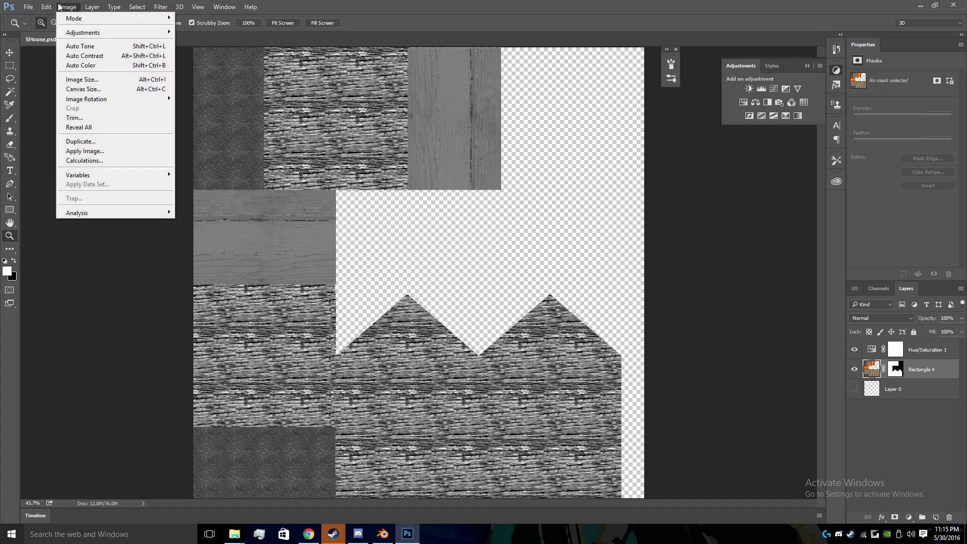
left_click(281, 291)
key("ctrl+i")
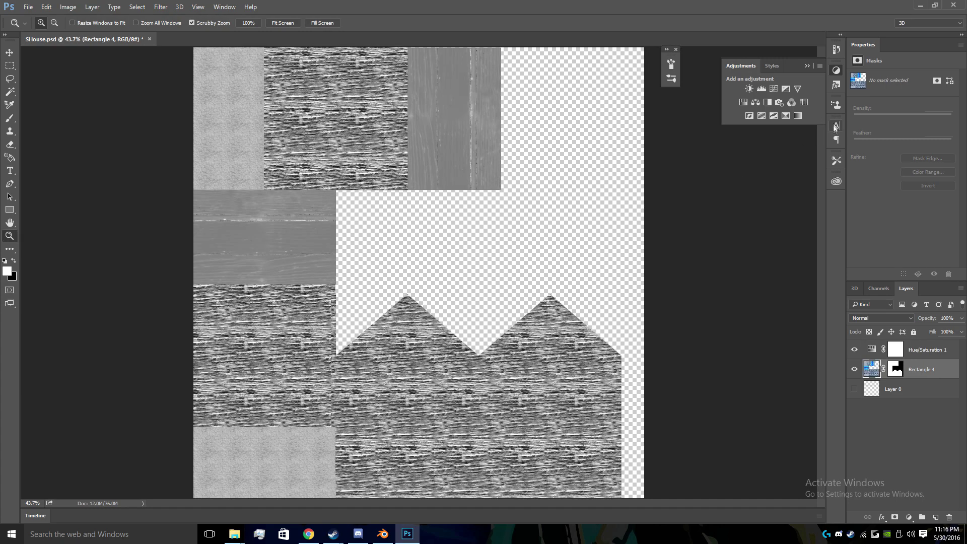
Add a Levels adjustment with midtones at 0.59 above Rectangle 4 and apply the Sharpen filter to its mask
left_click(762, 89)
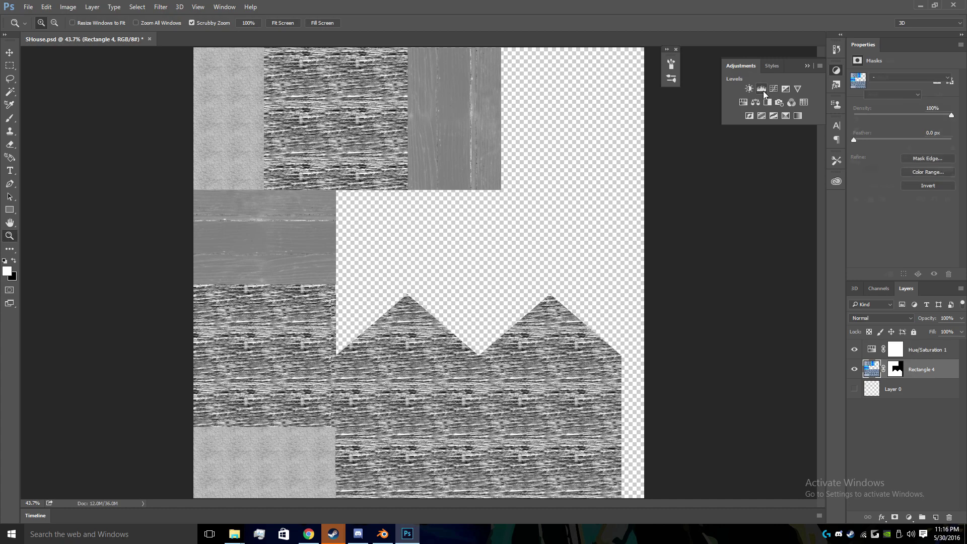
left_click_drag(909, 147, 923, 148)
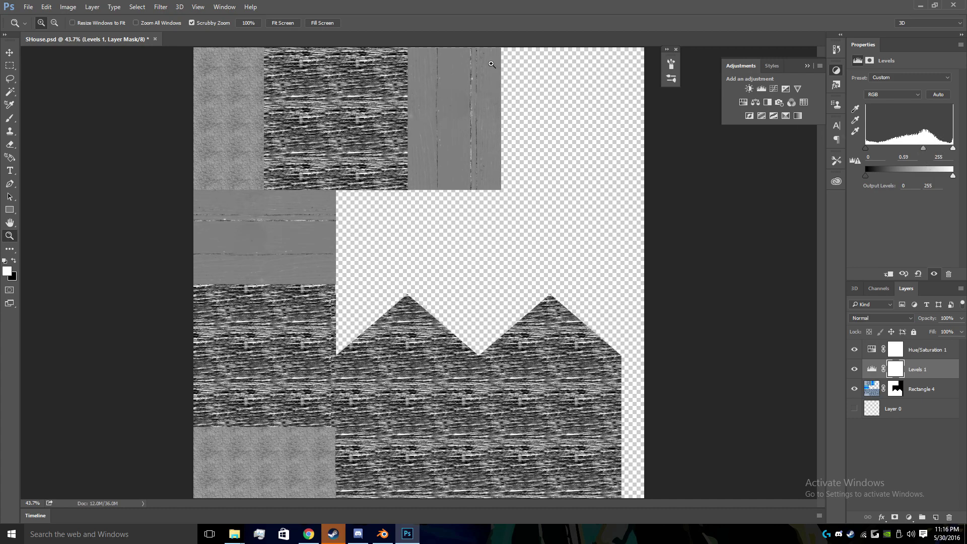
left_click(160, 7)
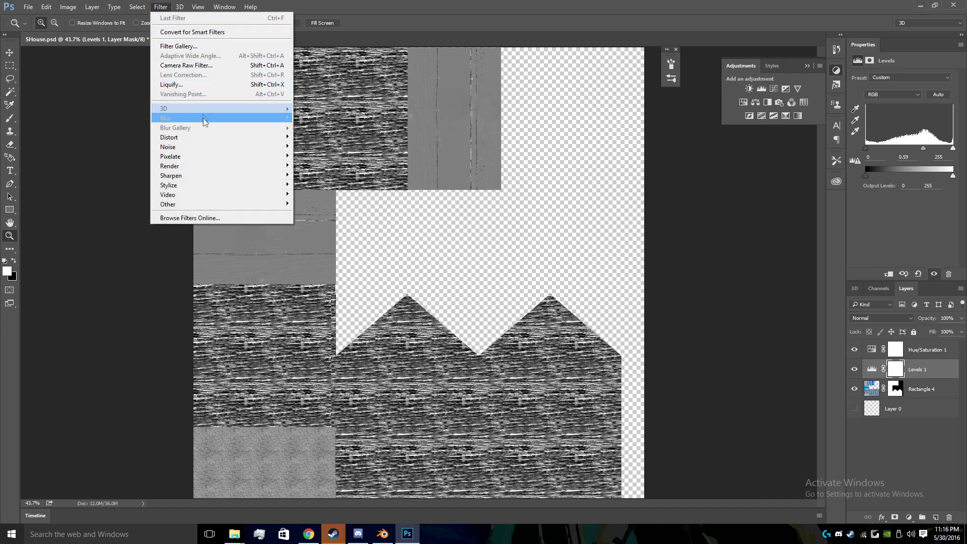
mouse_move(219, 176)
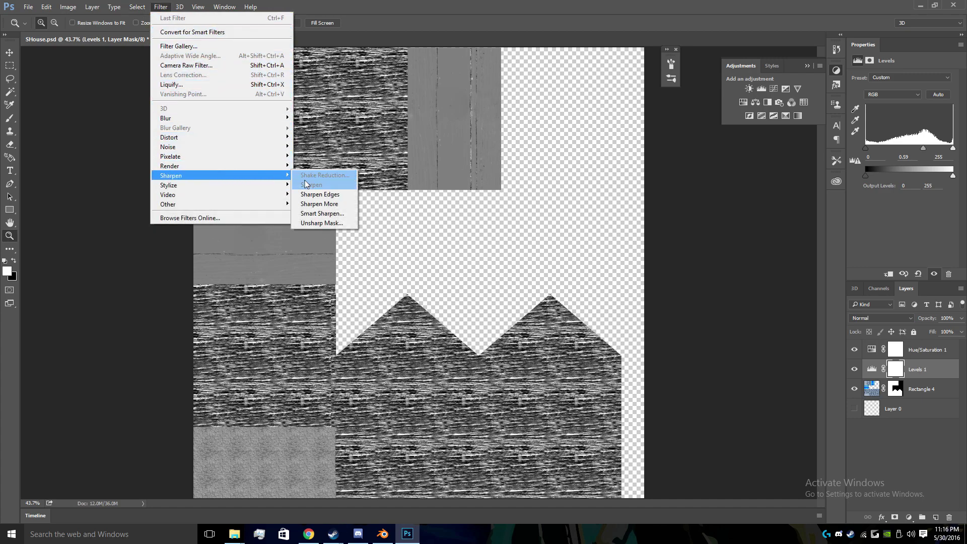
left_click(326, 180)
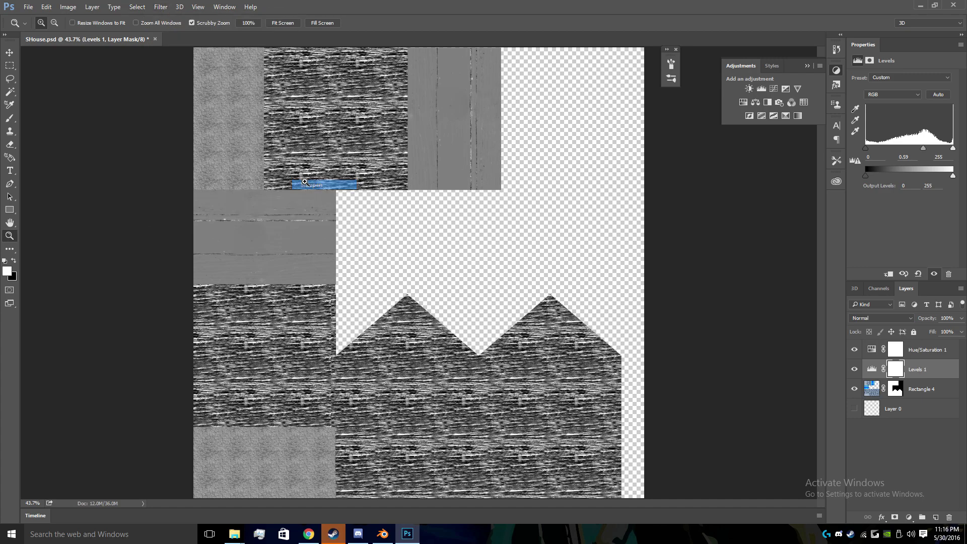
left_click(876, 396)
left_click(160, 7)
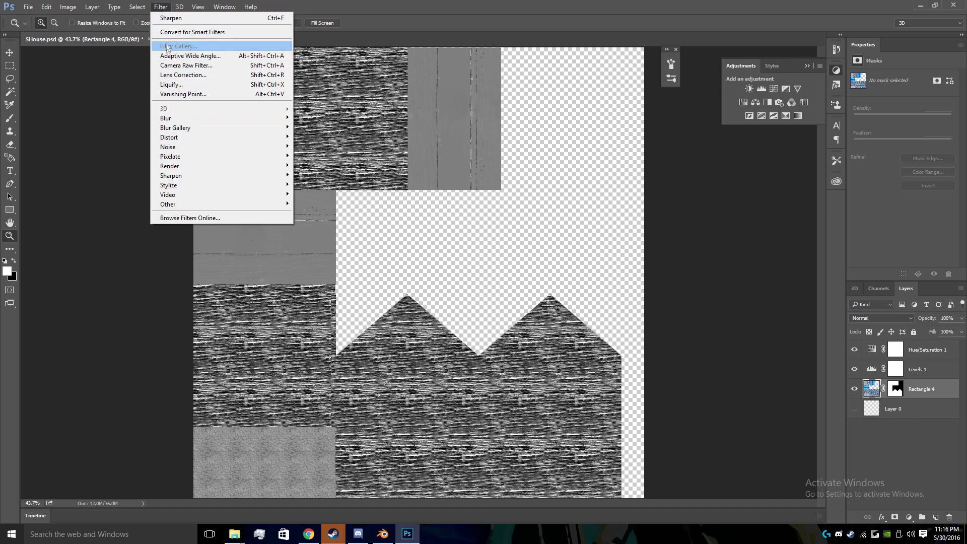
key("Escape")
Save a PNG copy of the greyscale texture as SHouse_s.png in the TUTORIAL folder with None / Fast compression
left_click(31, 7)
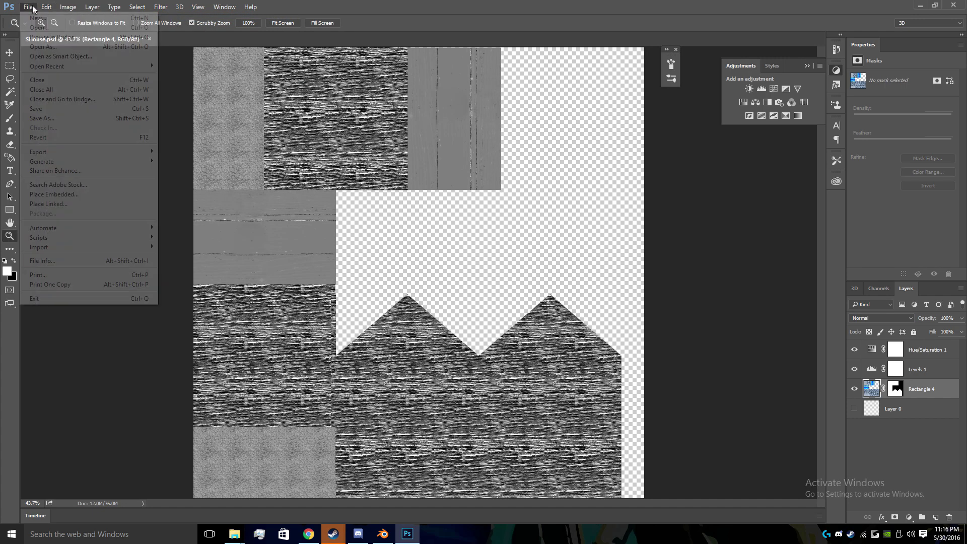
left_click(70, 118)
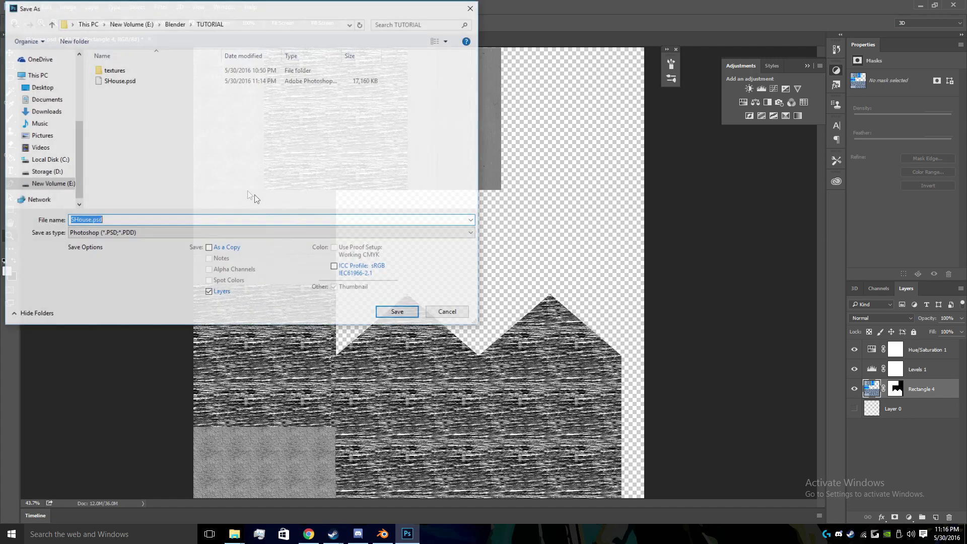
left_click(129, 233)
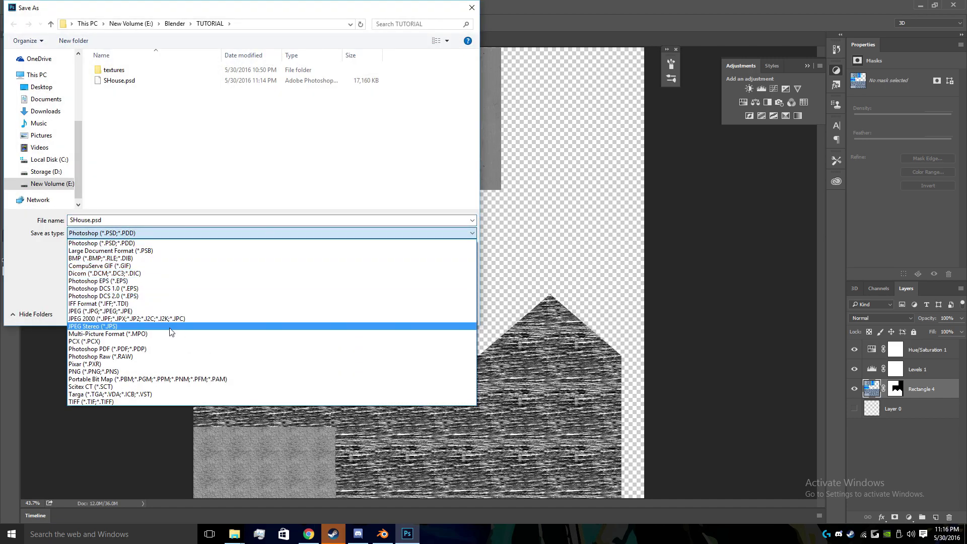
left_click(166, 371)
left_click(94, 222)
left_click(91, 222)
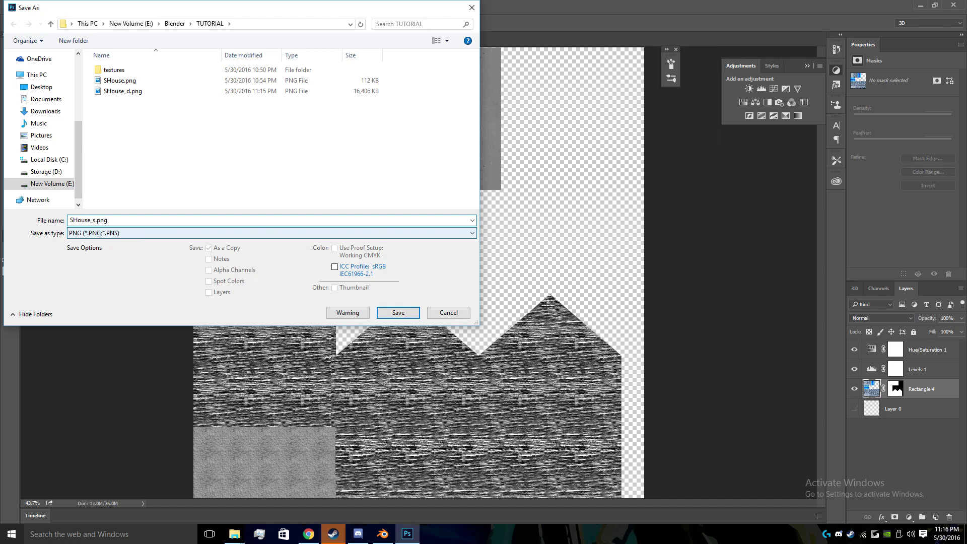
left_click(397, 313)
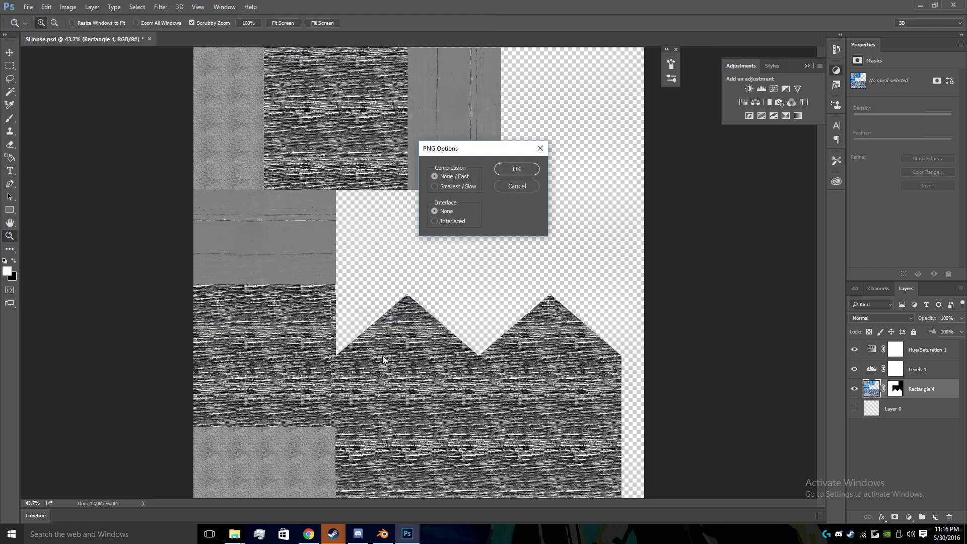
left_click(516, 170)
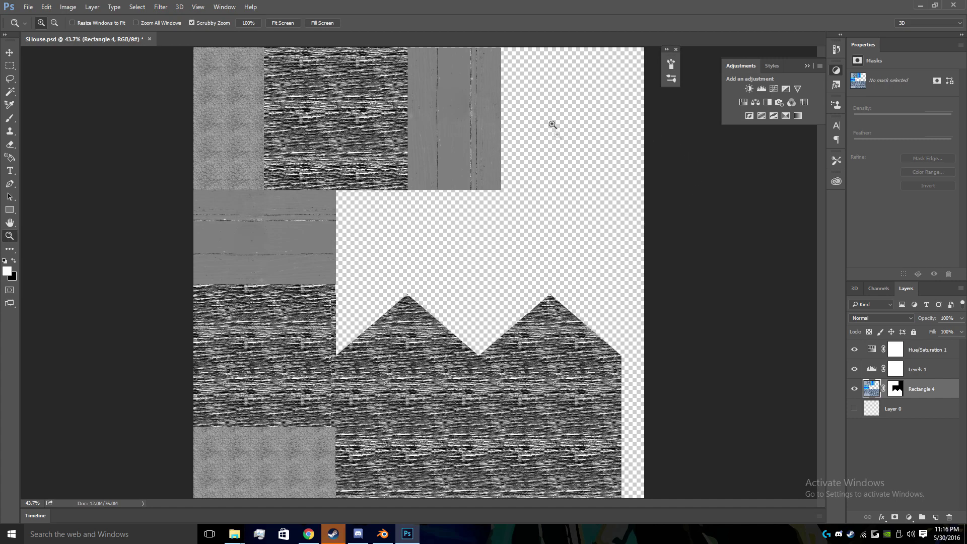
Switch to CrazyBump and open SHouse_d.png from the TUTORIAL folder as a heightmap
left_click(920, 6)
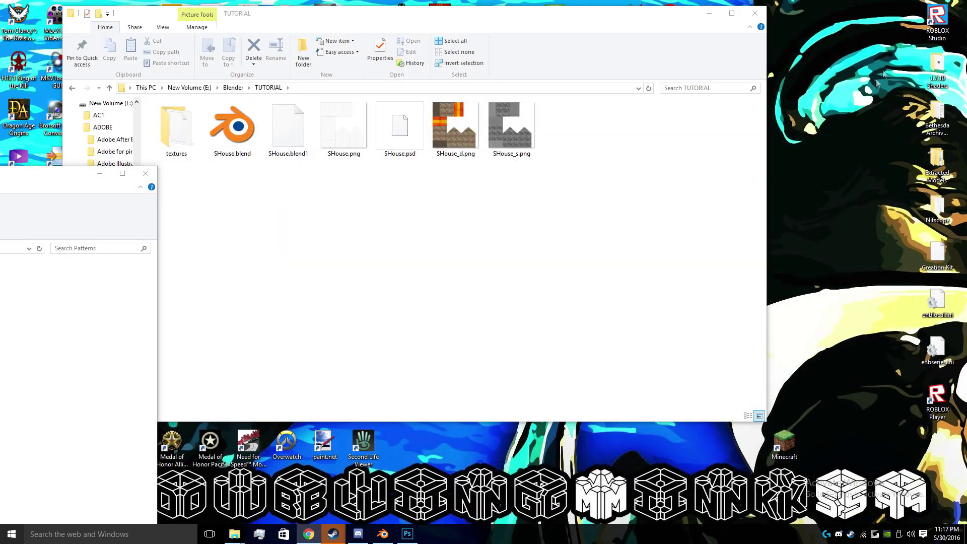
left_click(407, 534)
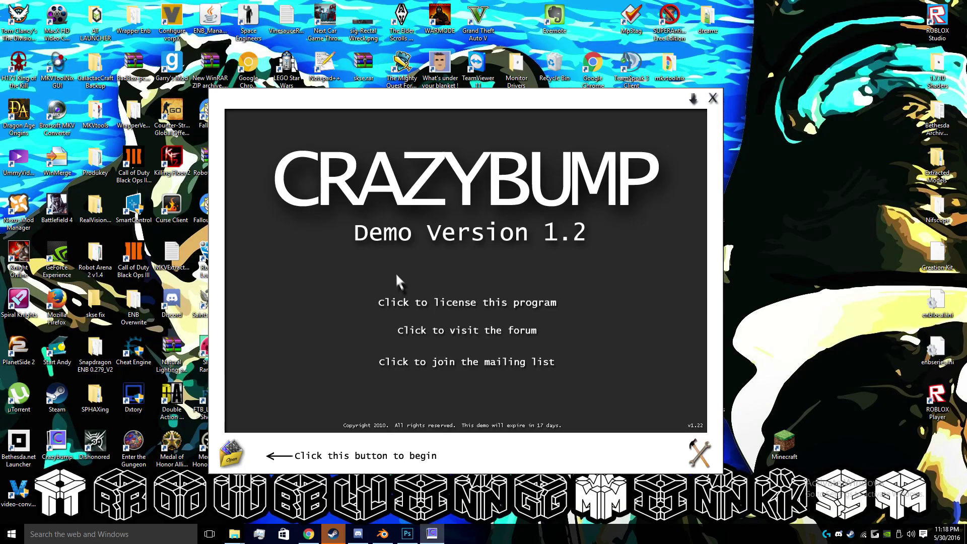
left_click(231, 454)
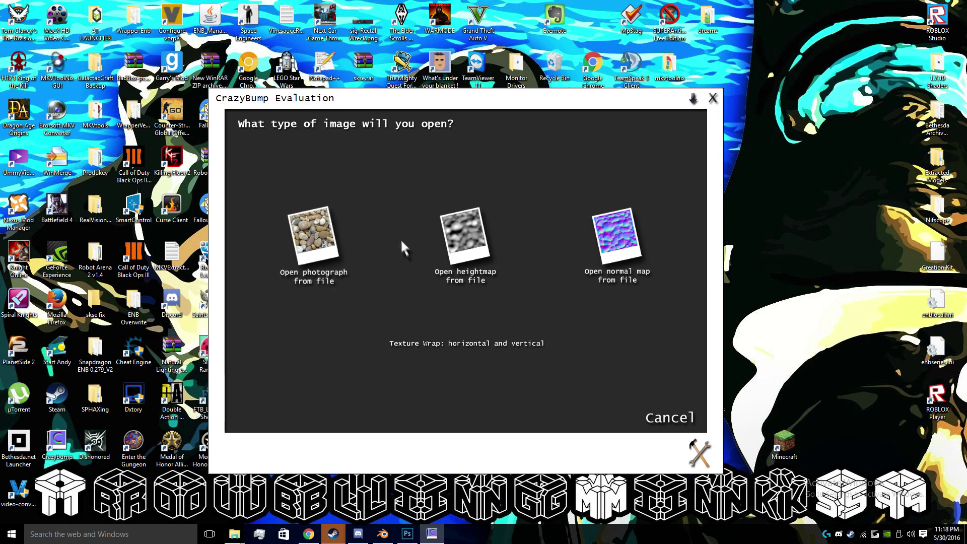
left_click(443, 236)
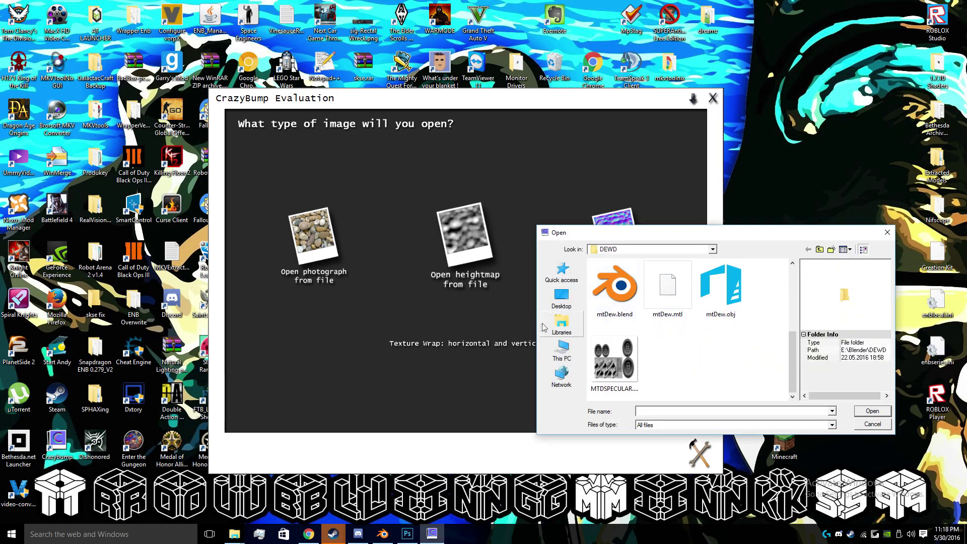
left_click(819, 249)
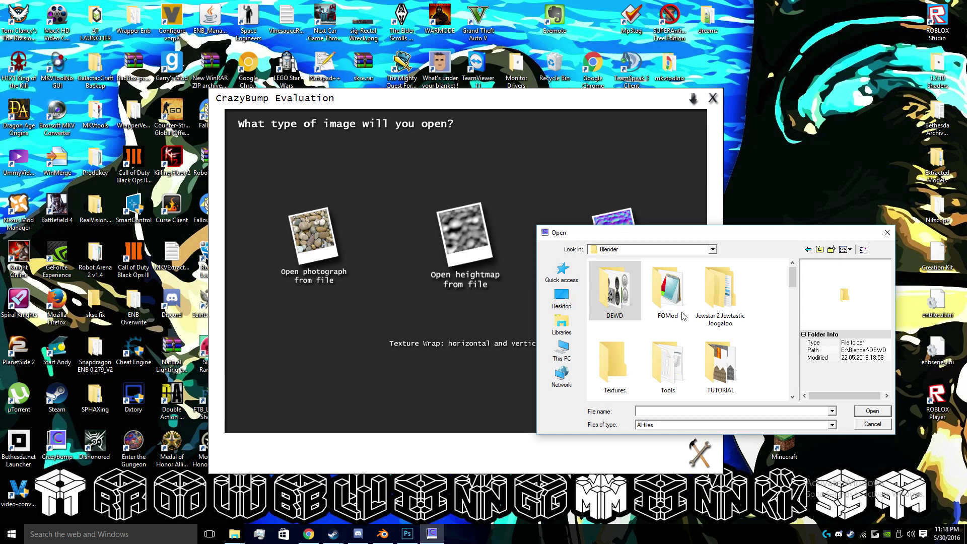
double_click(720, 365)
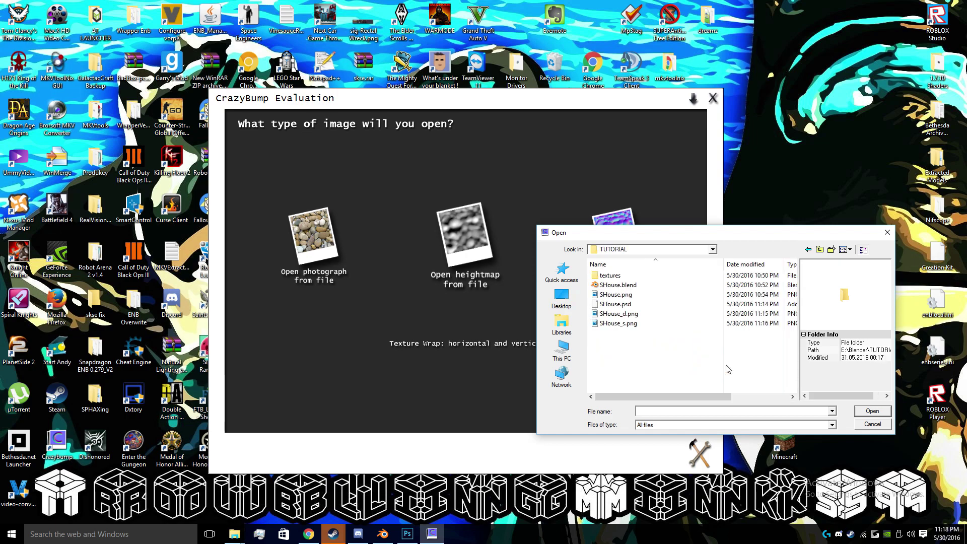
left_click(660, 315)
left_click(872, 411)
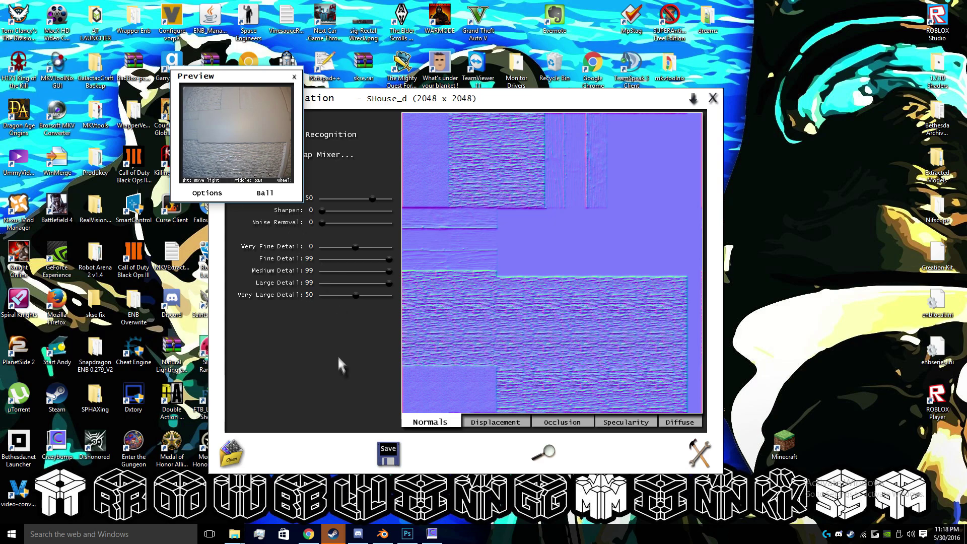
Open SHouse_s.png from the TUTORIAL folder as the heightmap
left_click(231, 452)
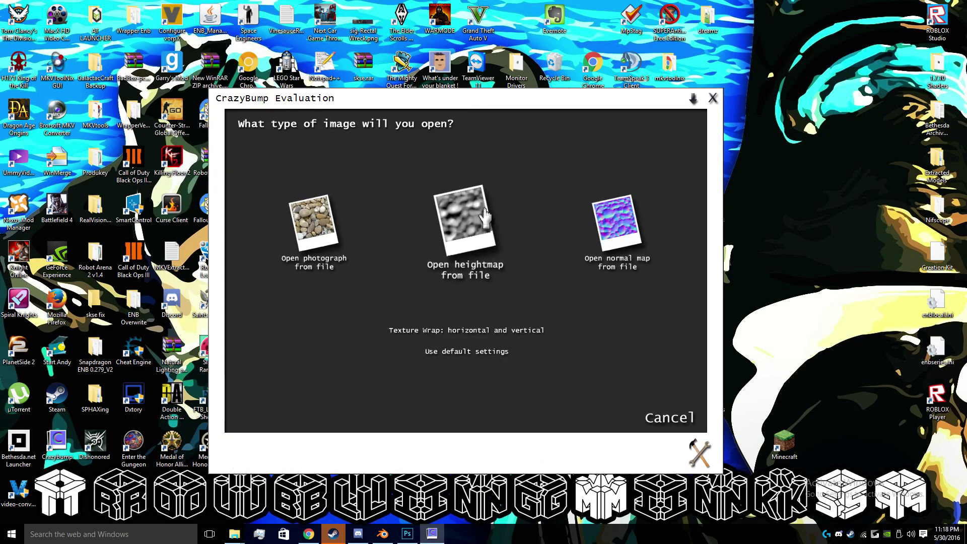
left_click(491, 242)
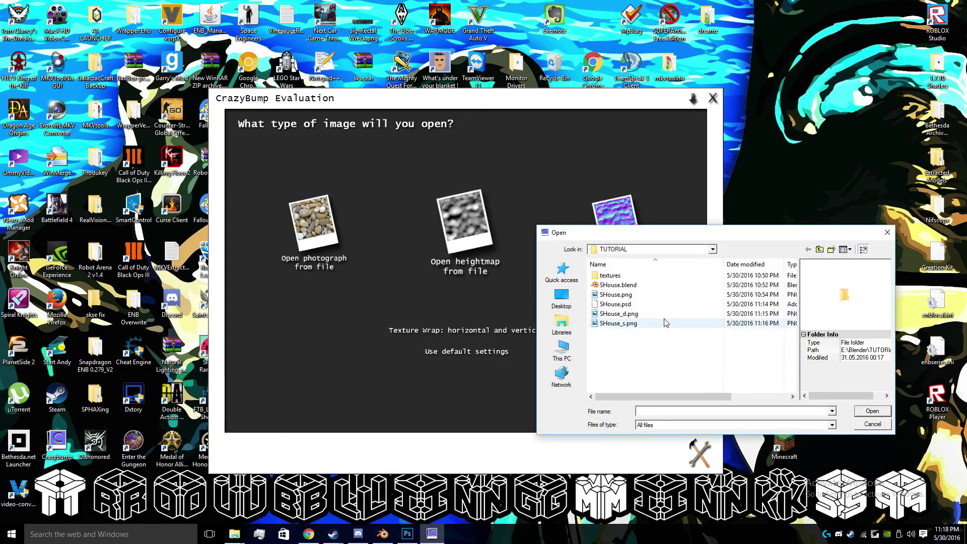
left_click(665, 323)
left_click(873, 411)
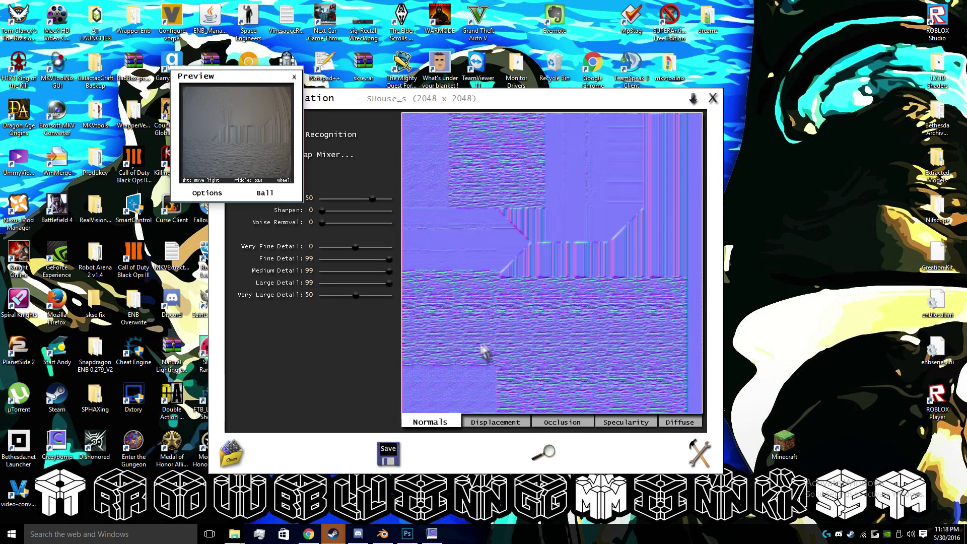
Set the normal map's Intensity to -99
left_click_drag(263, 151, 238, 143)
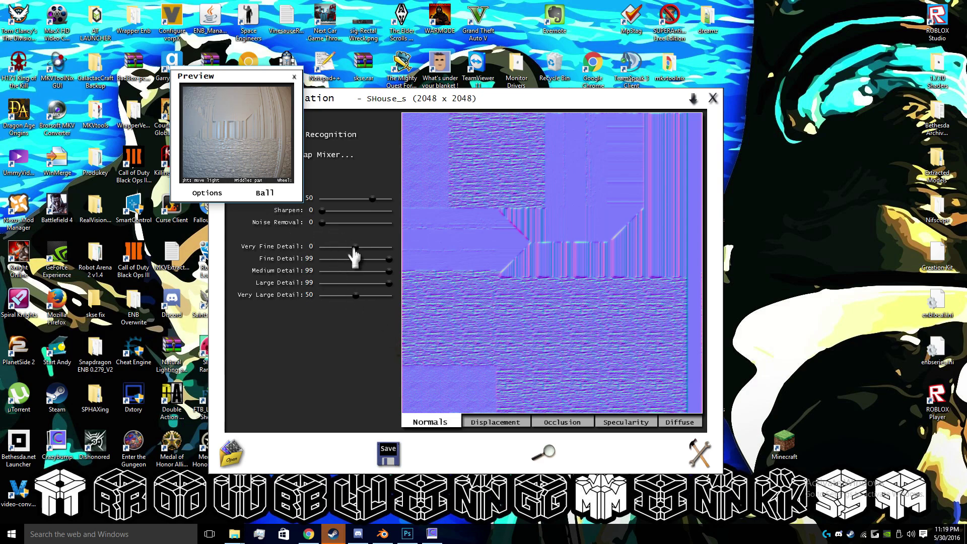
left_click_drag(375, 99, 472, 107)
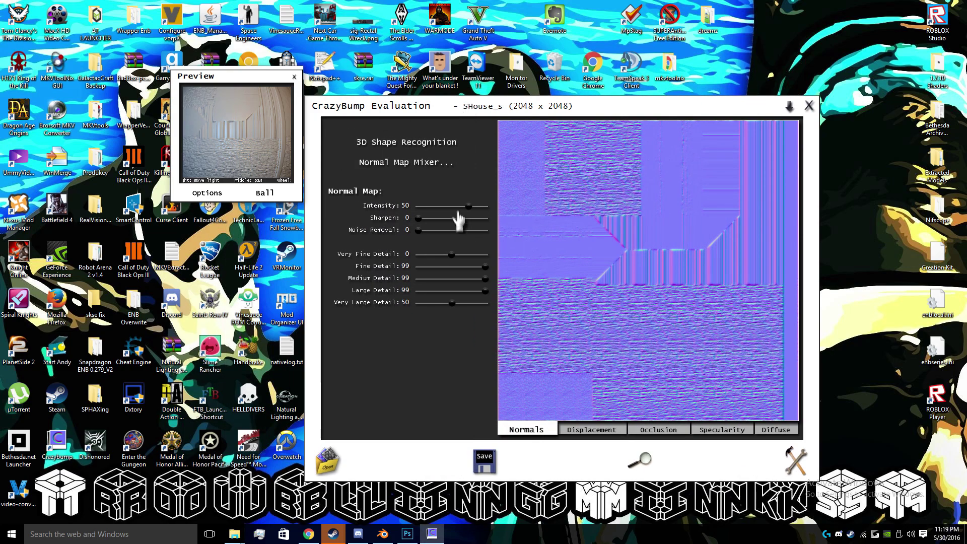
left_click_drag(469, 210, 507, 211)
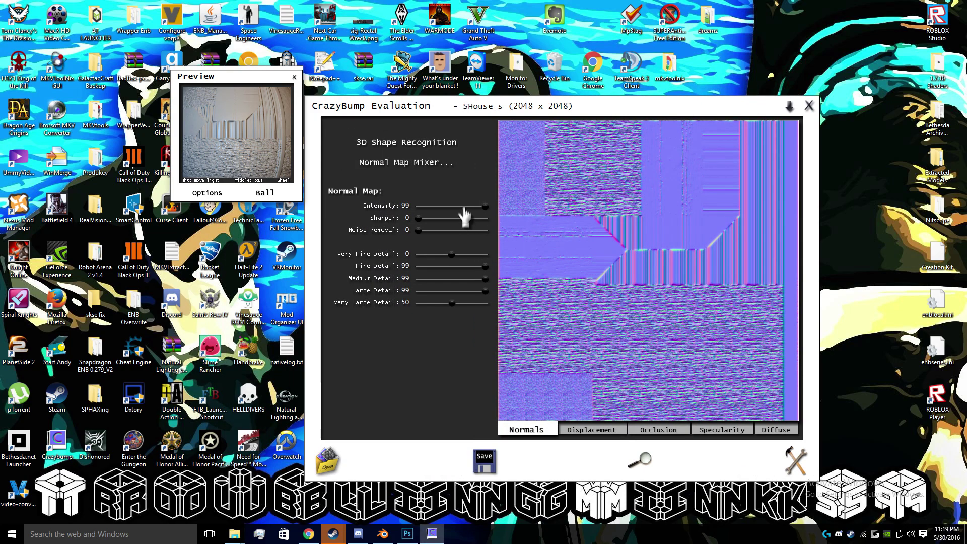
left_click_drag(486, 214, 420, 214)
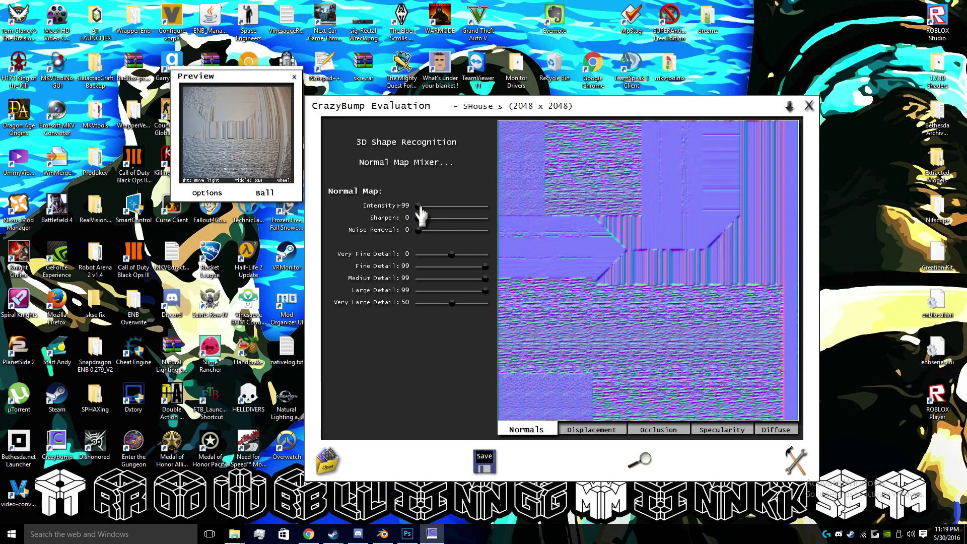
Reduce the normal map's Very Large Detail and Large Detail to 0
left_click_drag(233, 152, 229, 150)
scroll(229, 150, "up", 5)
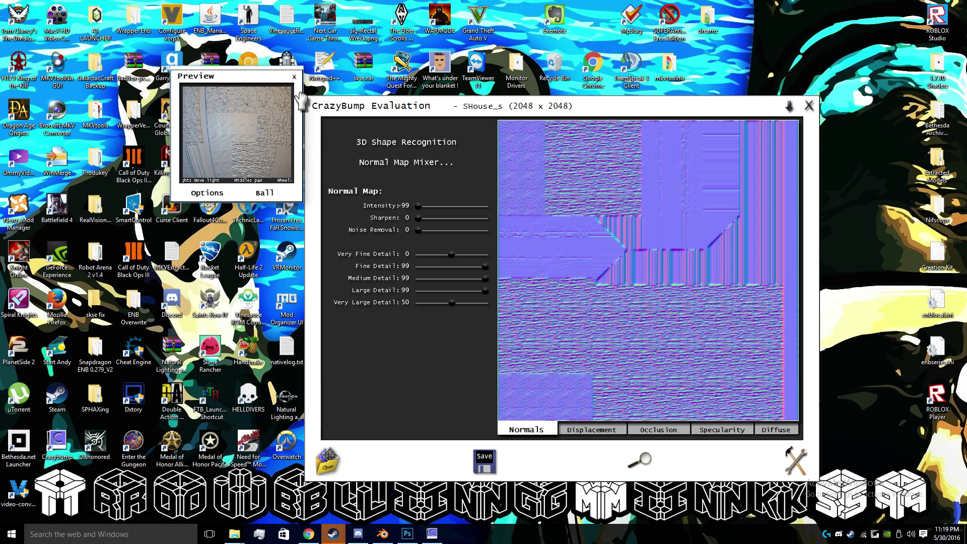
scroll(285, 136, "down", 3)
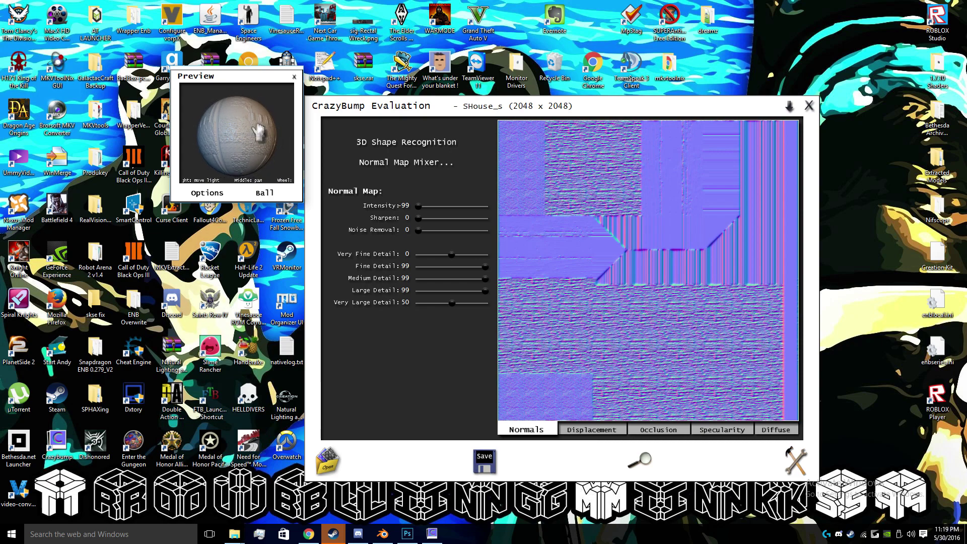
scroll(235, 142, "up", 3)
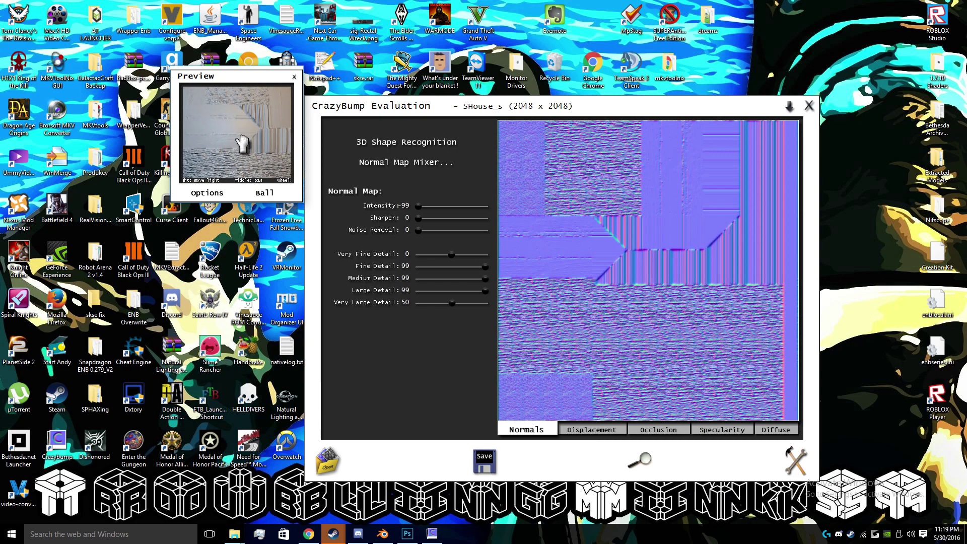
left_click_drag(255, 157, 258, 164)
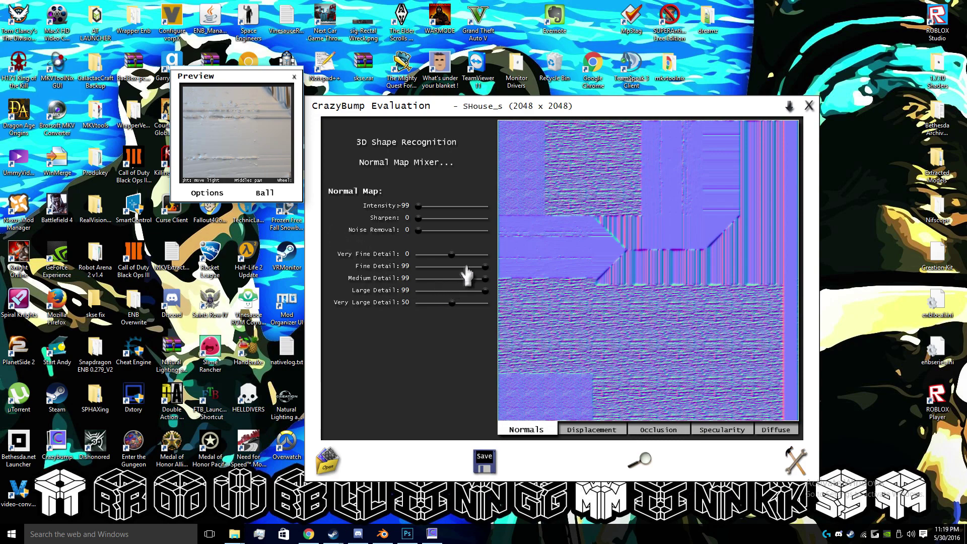
left_click_drag(452, 304, 420, 304)
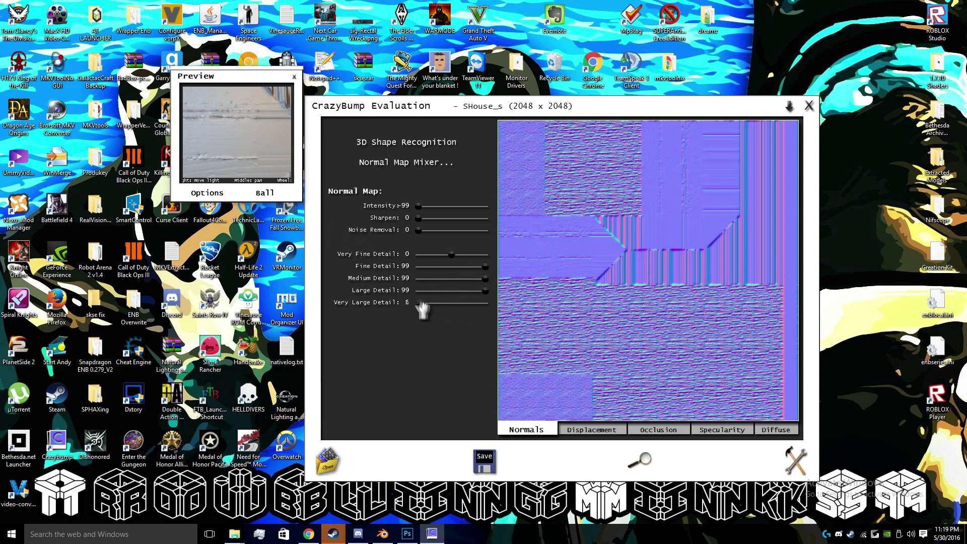
left_click_drag(484, 291, 472, 291)
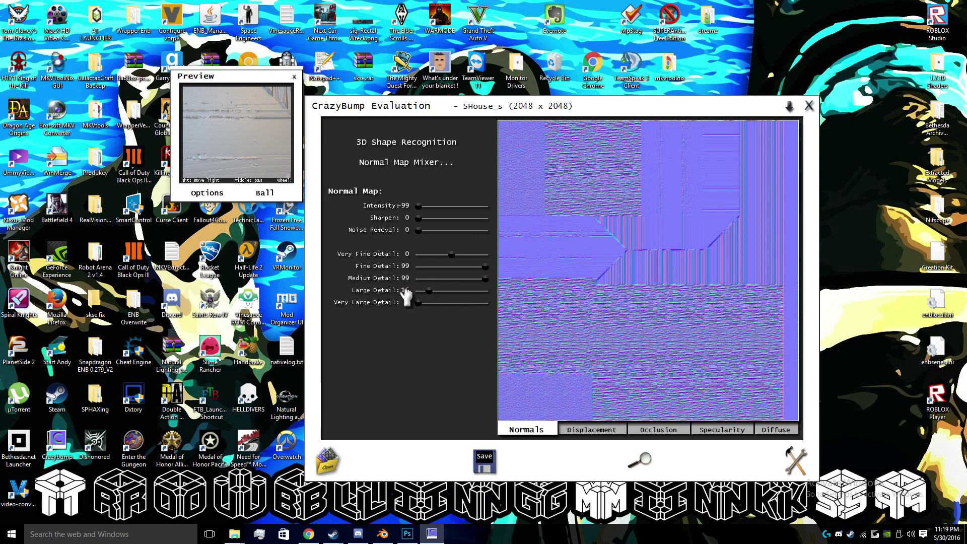
left_click(428, 291)
left_click_drag(423, 296, 416, 296)
Raise the normal map's Very Fine Detail to 50 and Sharpen to 99, checking the surface in the 3D preview
mouse_move(262, 153)
left_mouse_down()
mouse_move(217, 138)
mouse_move(198, 168)
mouse_move(211, 174)
mouse_move(194, 123)
mouse_move(500, 324)
left_mouse_up()
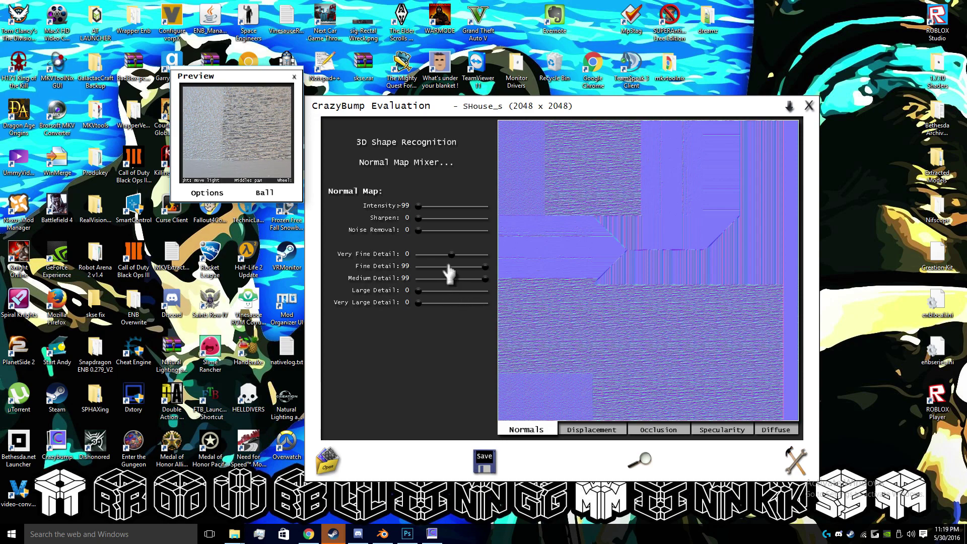
left_click_drag(446, 256, 484, 255)
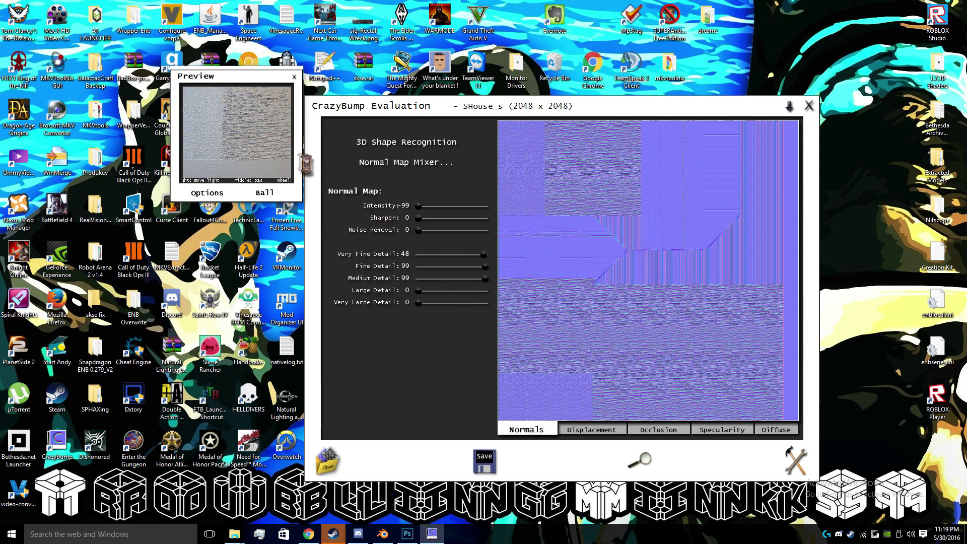
mouse_move(257, 165)
left_mouse_down()
mouse_move(252, 139)
mouse_move(262, 158)
left_mouse_up()
left_click(486, 257)
left_click(486, 256)
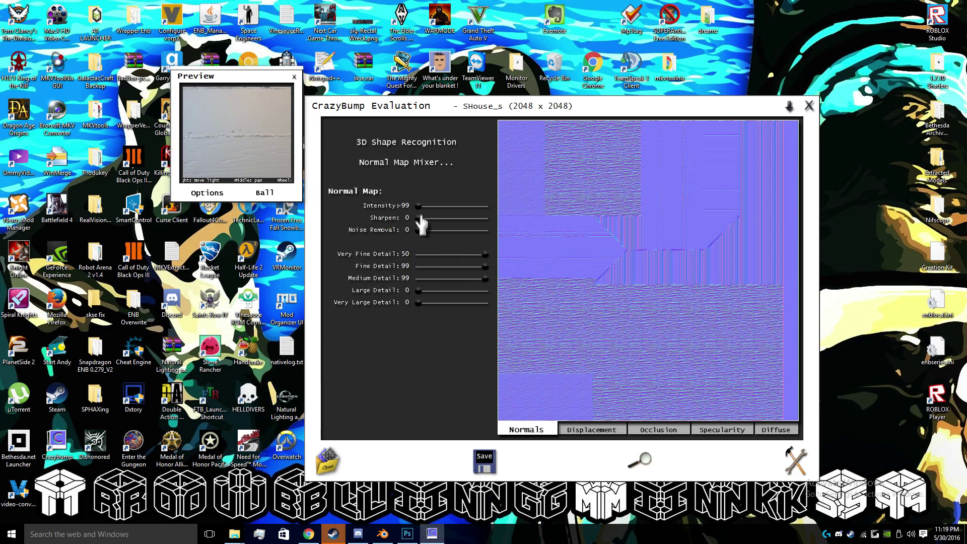
left_click_drag(419, 218, 492, 229)
left_click_drag(268, 154, 226, 105)
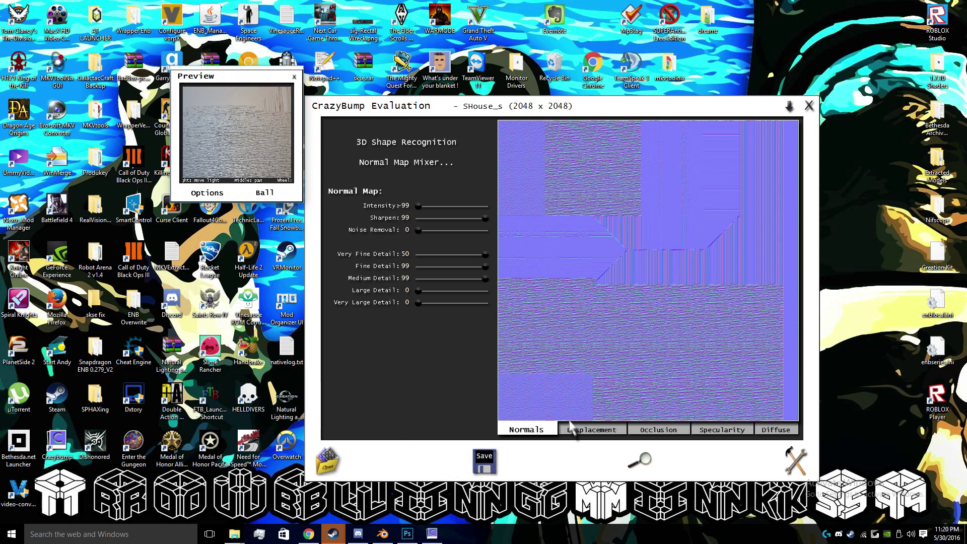
Look through the displacement, occlusion, specularity and diffuse maps, and return to the normal map
left_click(574, 429)
left_click(659, 431)
left_click(735, 432)
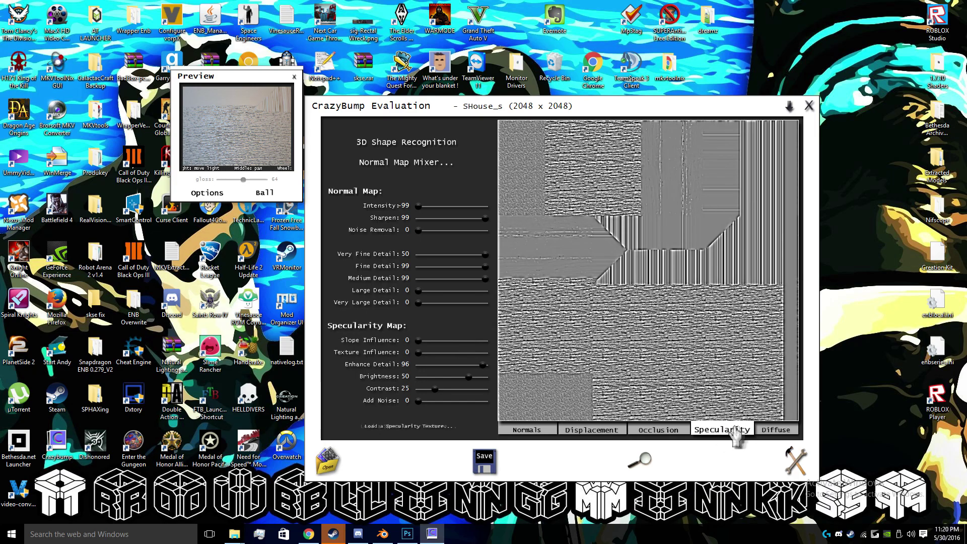
left_click(768, 430)
left_click(524, 431)
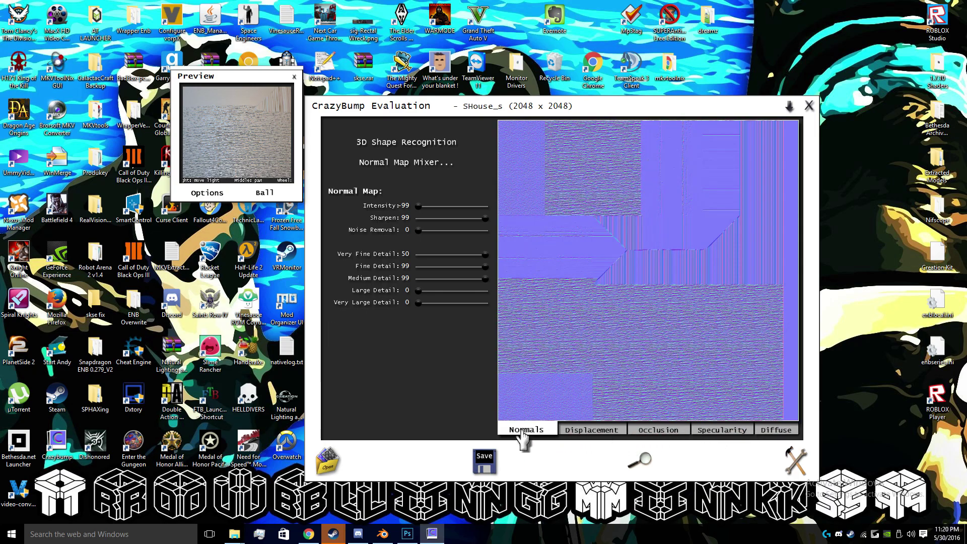
Save the normal map as SHouse_n in DDS format with A8R8G8B8 and mip maps in the TUTORIAL folder
left_click(484, 460)
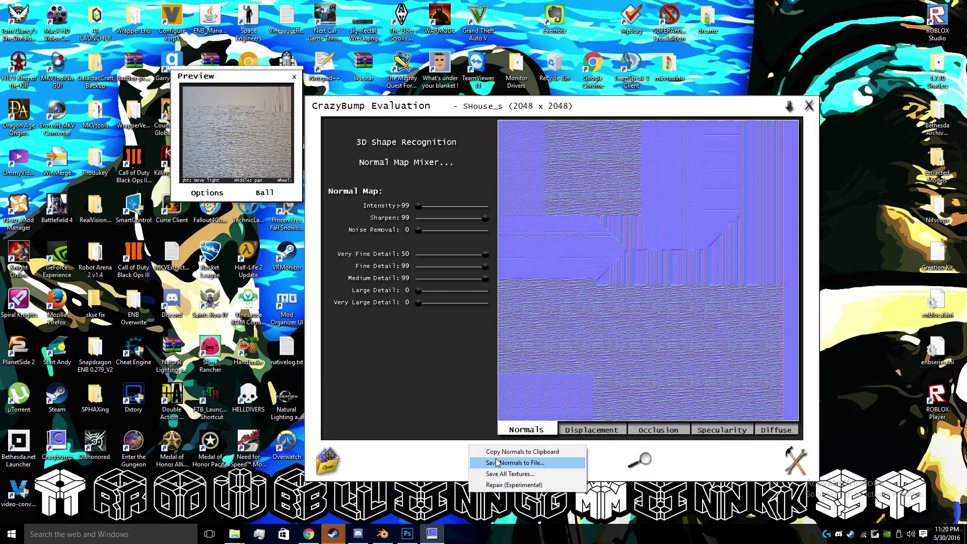
left_click(497, 462)
left_click(527, 331)
left_click_drag(536, 329, 520, 328)
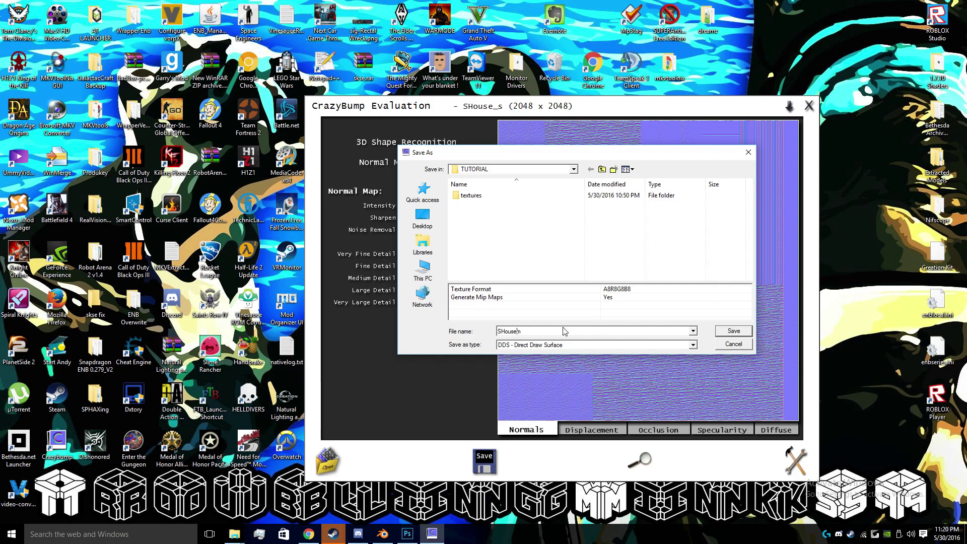
key("BackSpace")
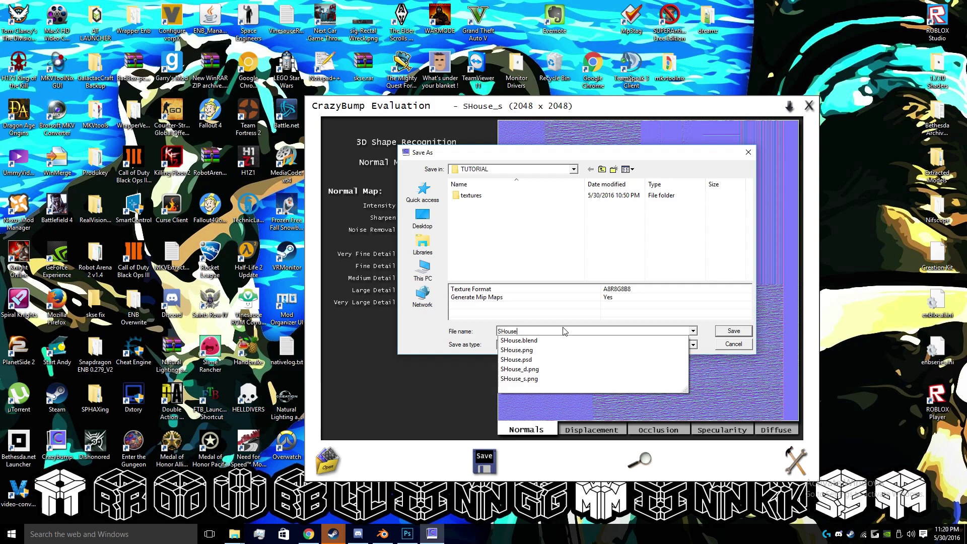
type("_n")
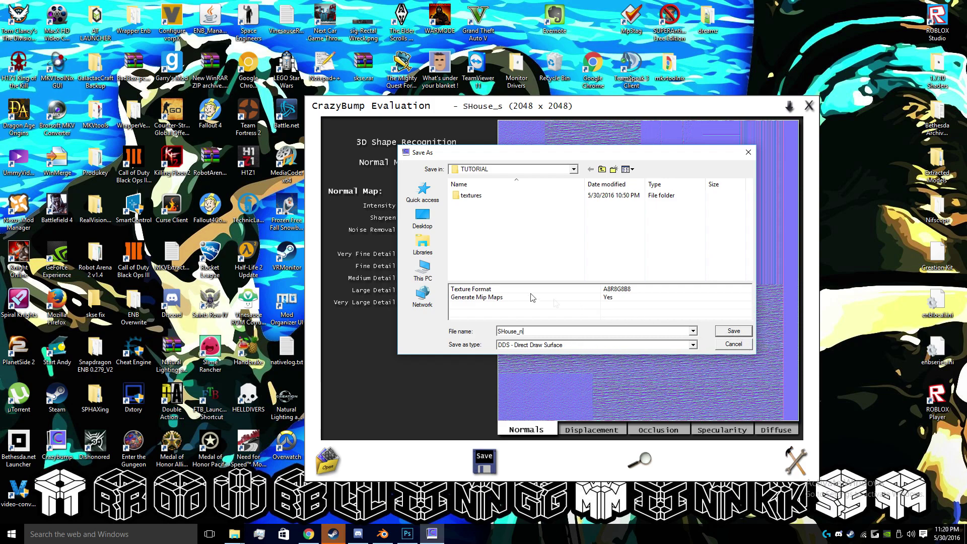
left_click(747, 333)
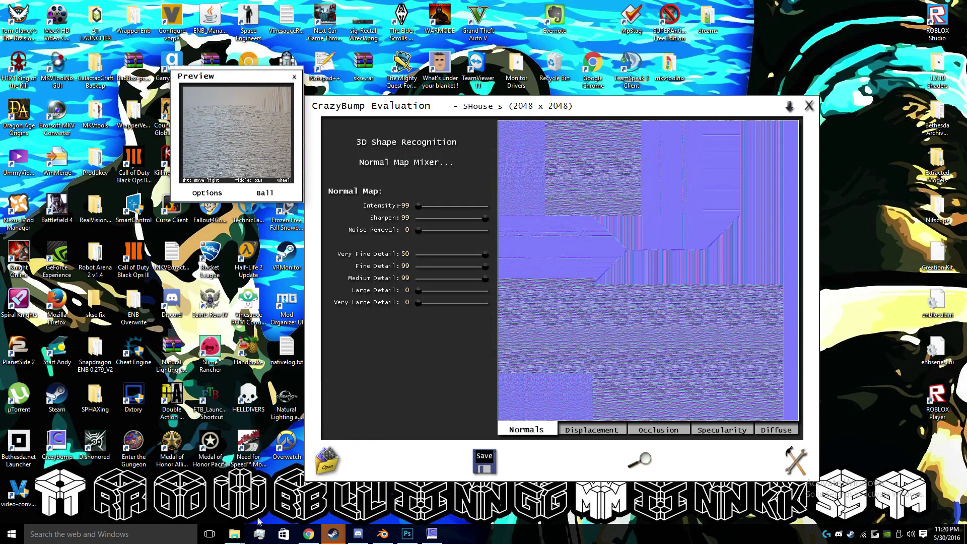
Check the saved normal map and specular texture files in the TUTORIAL folder in File Explorer
mouse_move(235, 534)
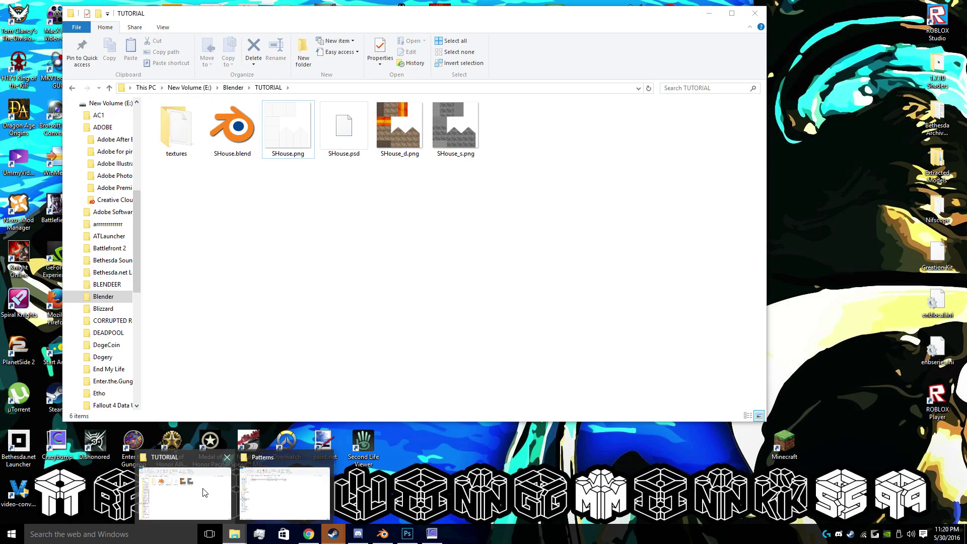
left_click(204, 492)
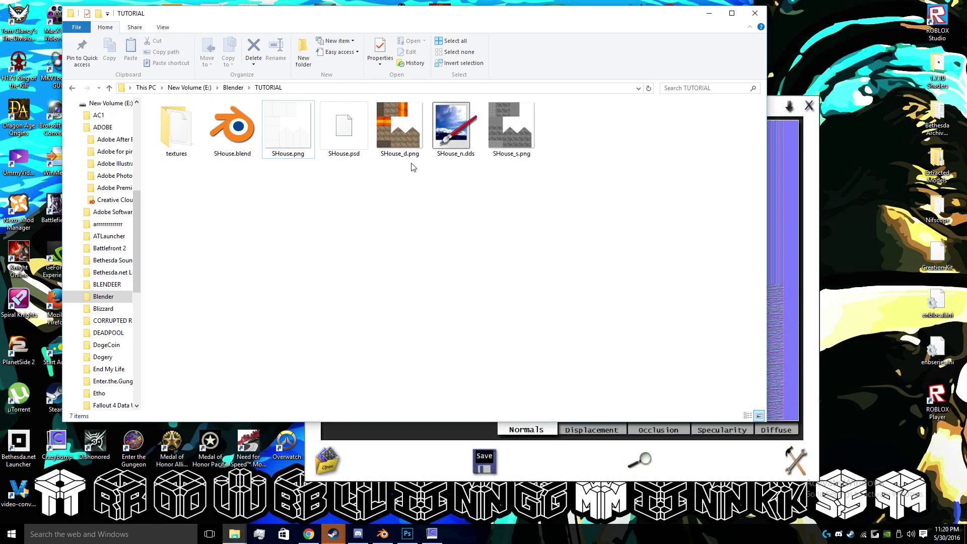
left_click(445, 144)
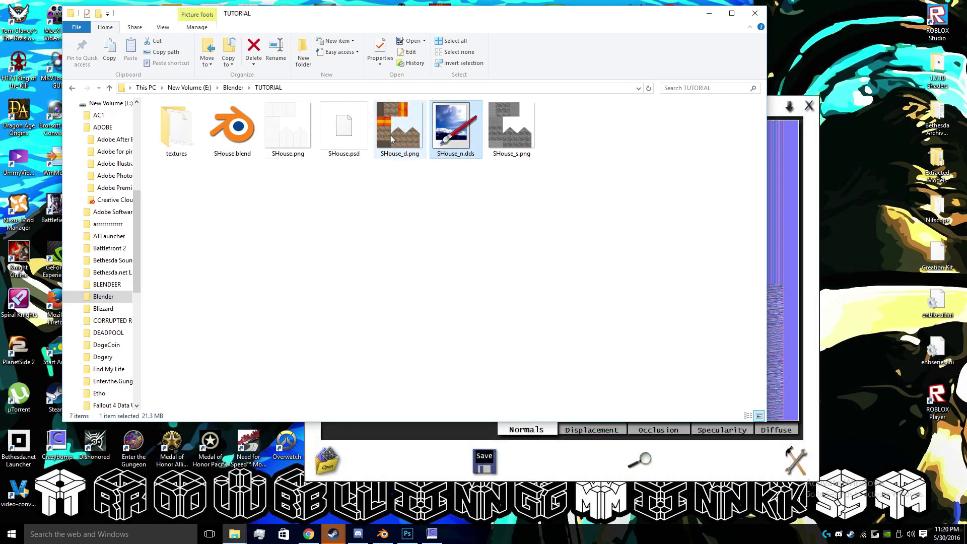
left_click(512, 124)
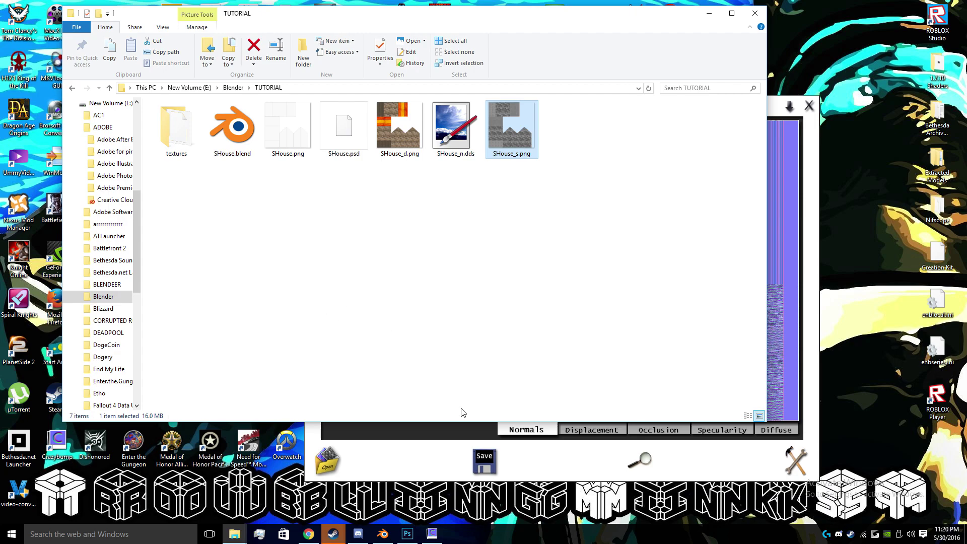
Launch paint.net and place its window beside the TUTORIAL folder window
left_click(105, 533)
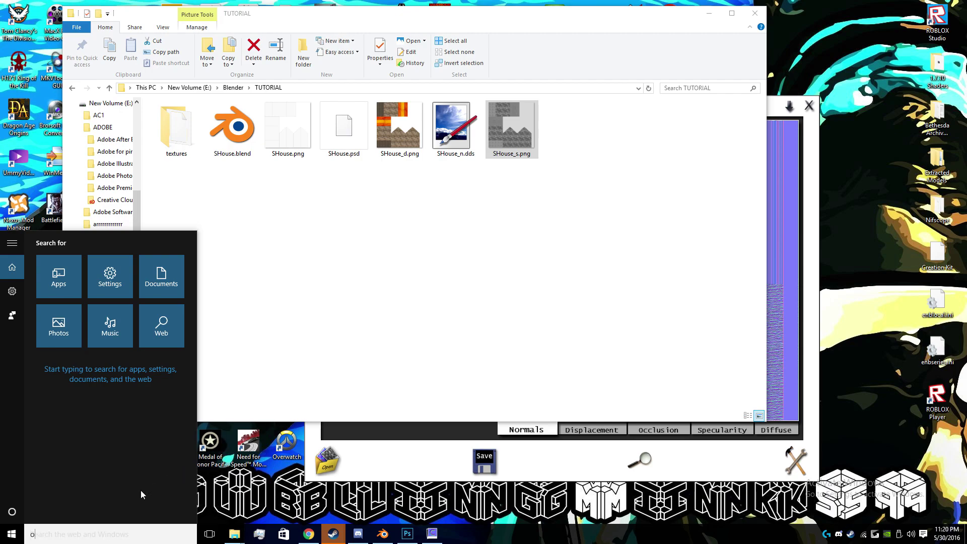
type("paint")
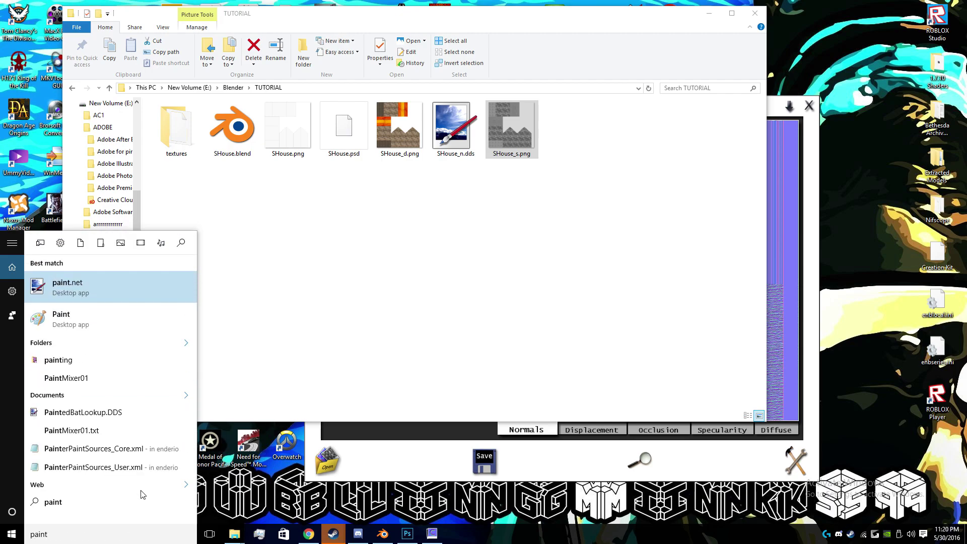
key("Return")
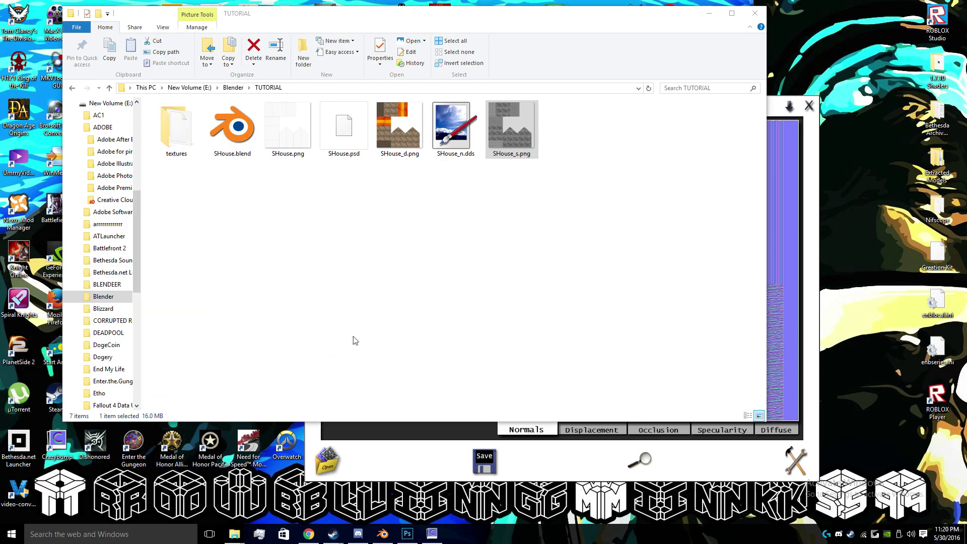
mouse_move(518, 118)
left_mouse_down()
mouse_move(604, 116)
mouse_move(696, 70)
left_mouse_up()
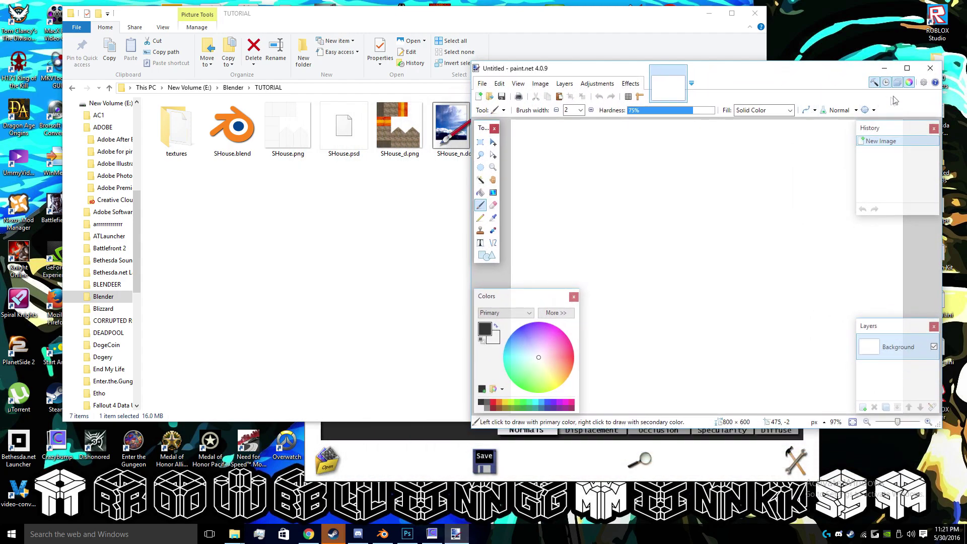
left_click(907, 69)
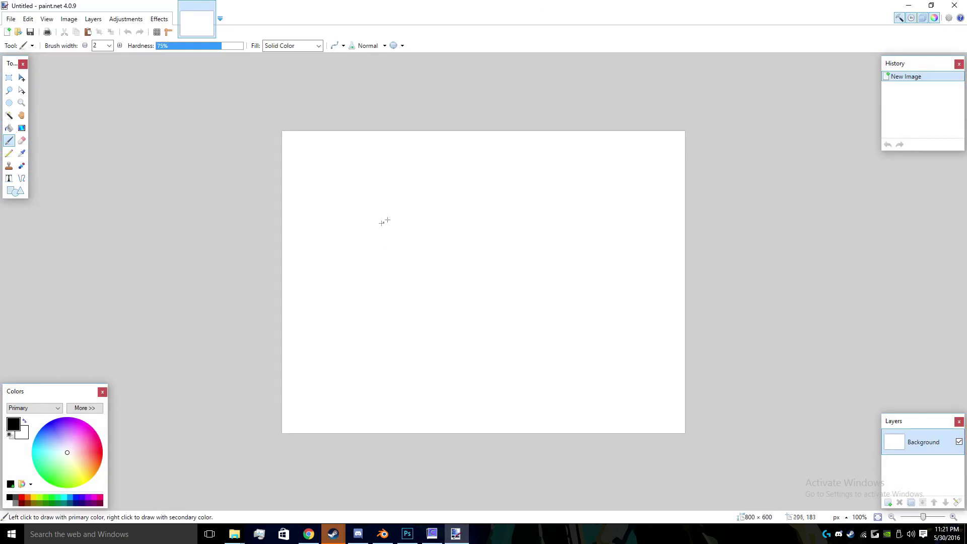
left_click(930, 5)
Open the diffuse texture SHouse_d.png from the Blender\TUTORIAL folder on drive E
left_click(482, 83)
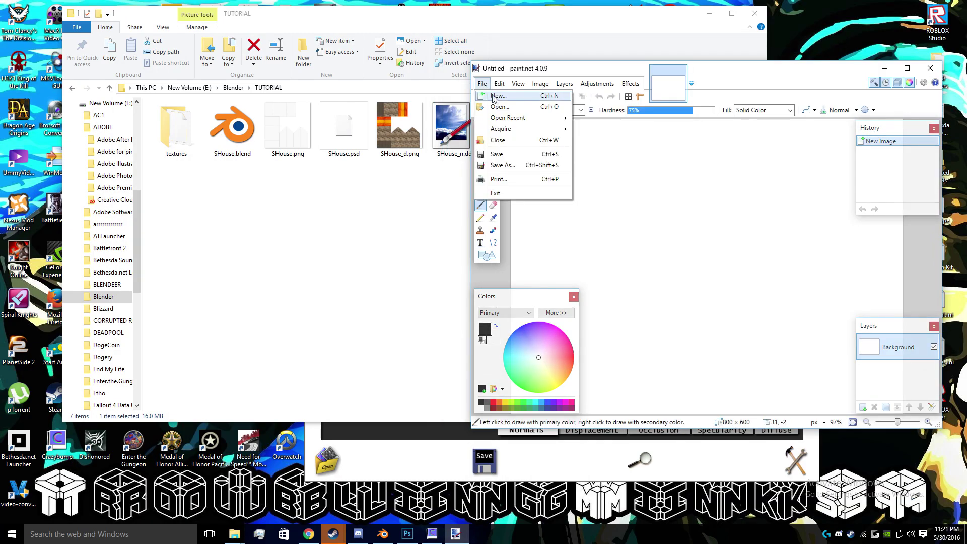
left_click(498, 106)
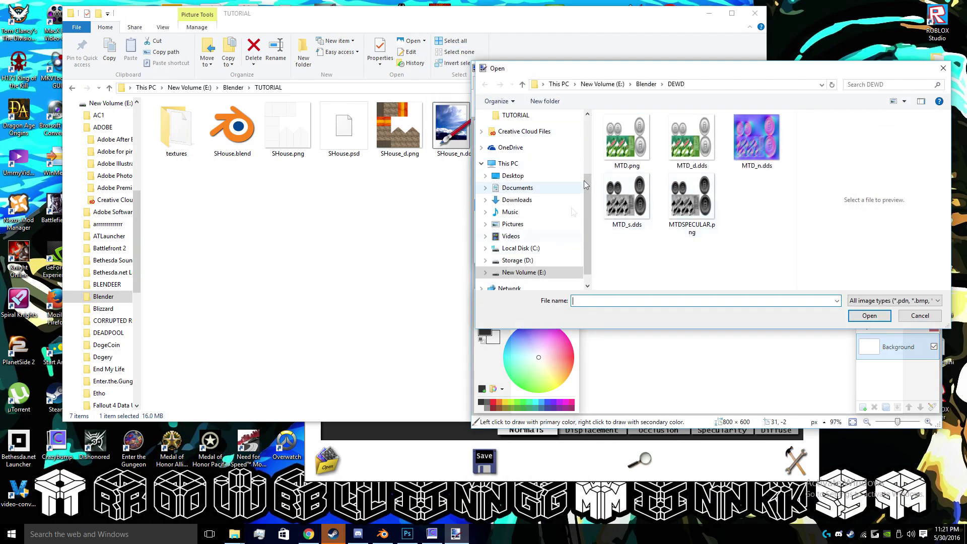
left_click(558, 274)
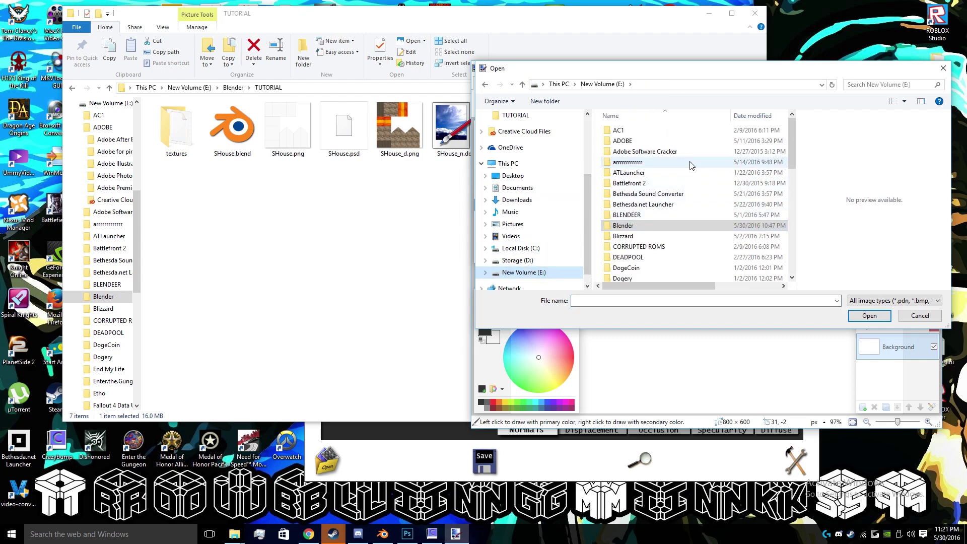
scroll(685, 252, "down", 2)
scroll(672, 228, "down", 1)
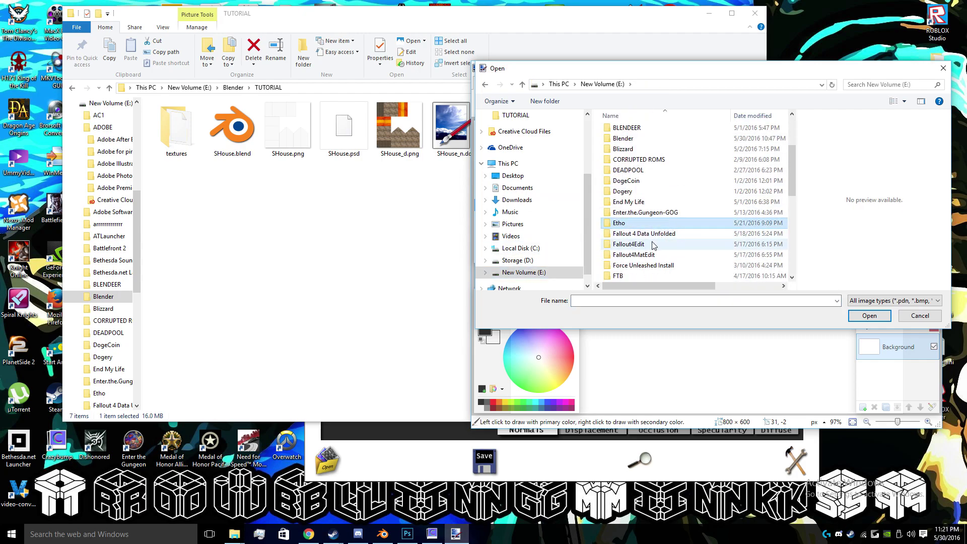
scroll(654, 191, "up", 2)
left_click(639, 201)
double_click(640, 202)
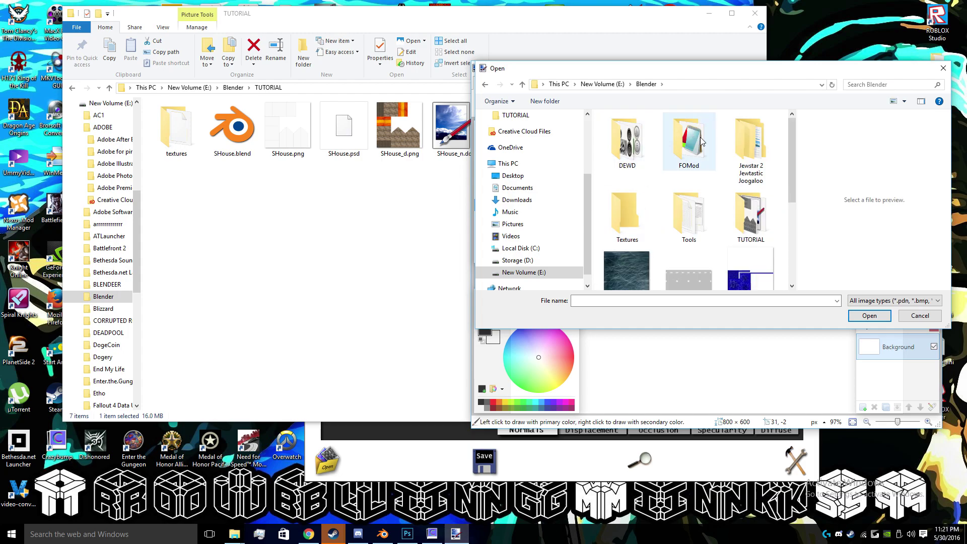
double_click(730, 219)
left_click(692, 186)
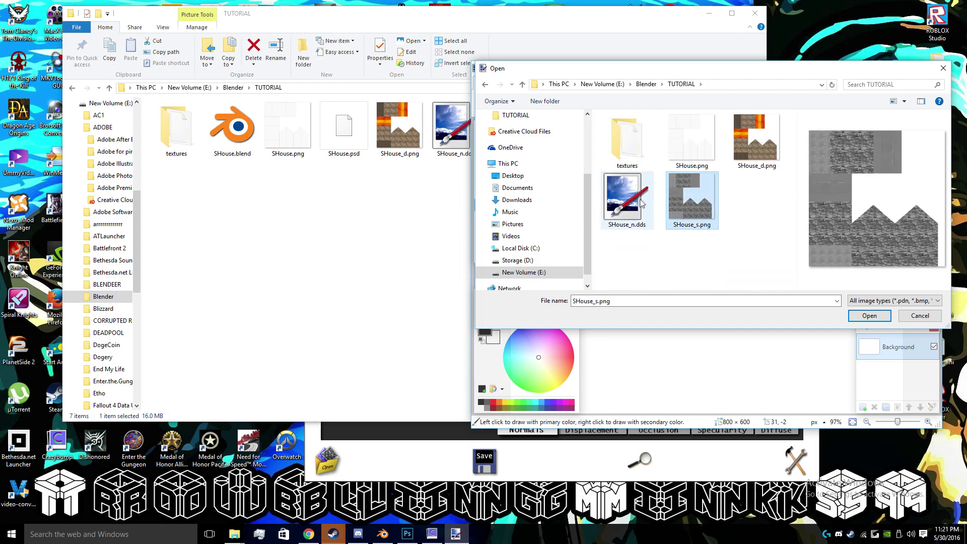
left_click(758, 144)
left_click(867, 315)
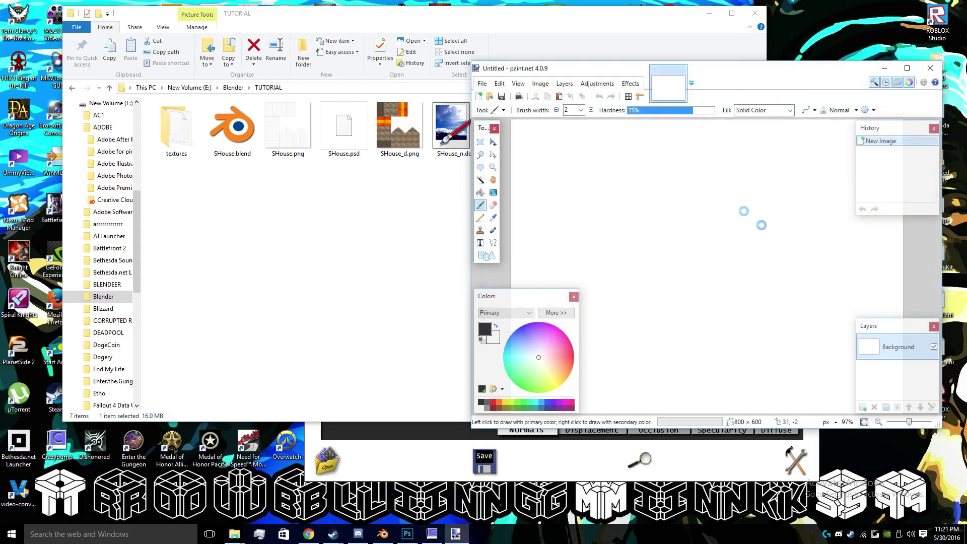
Save the diffuse texture as SHouse_d.dds in DirectDraw Surface format with DXT1, iterative fit, perceptual error metric and generated mip maps
left_click(482, 86)
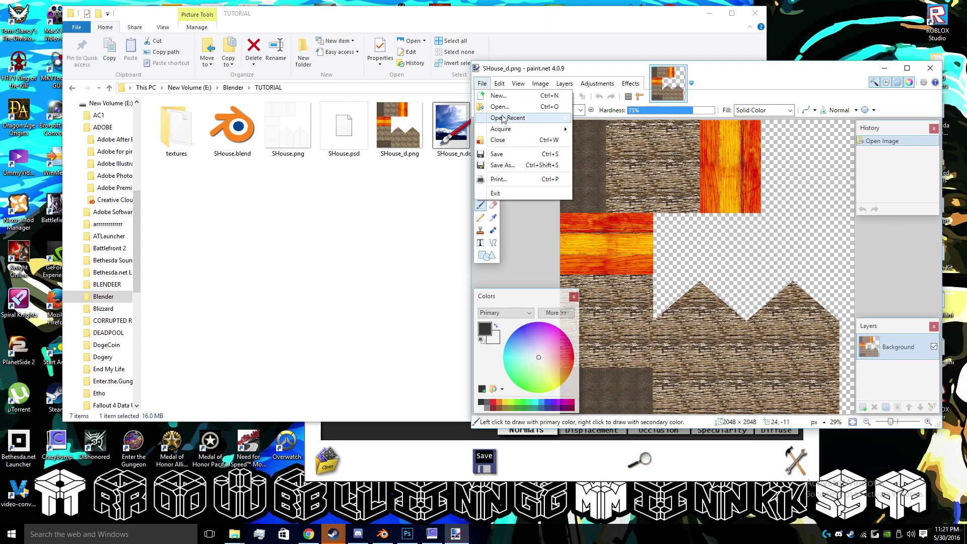
left_click(504, 165)
left_click(592, 294)
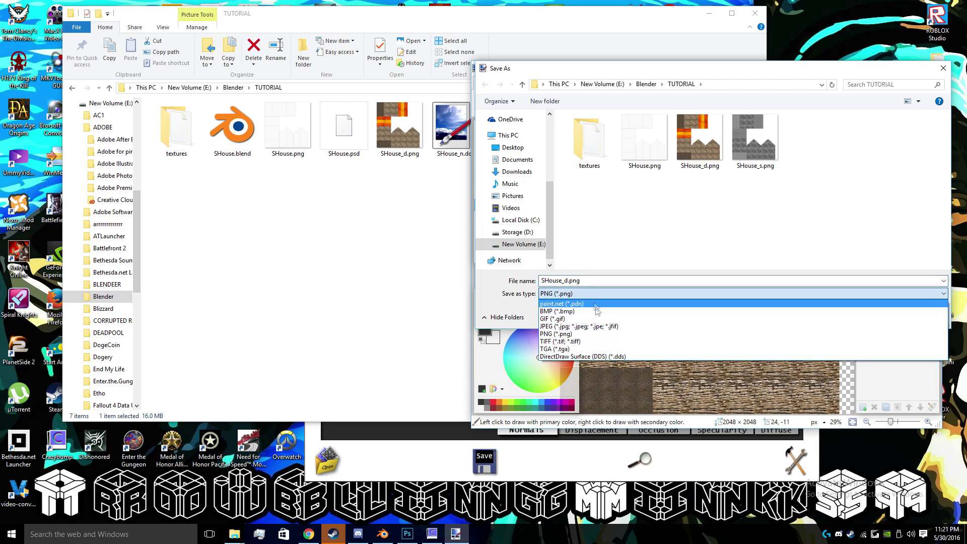
left_click(607, 356)
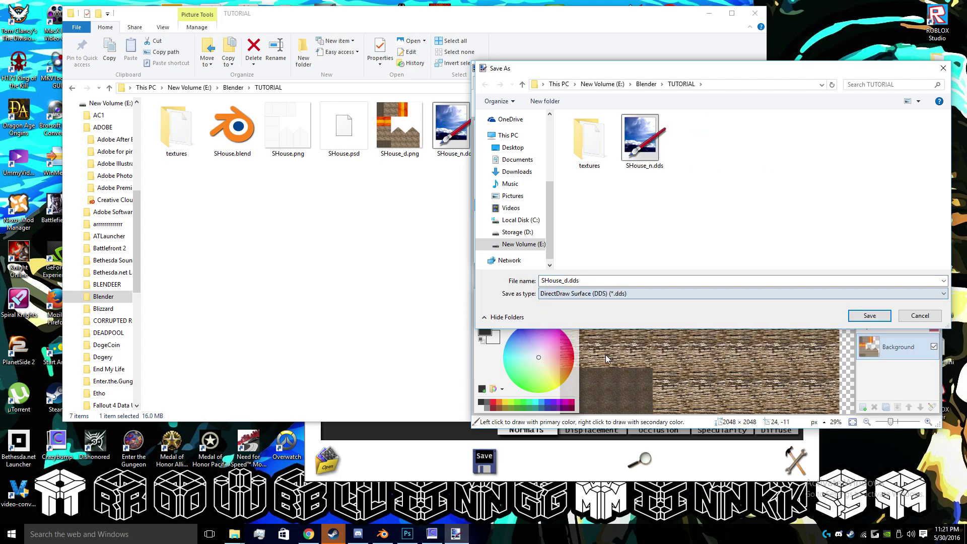
left_click(859, 313)
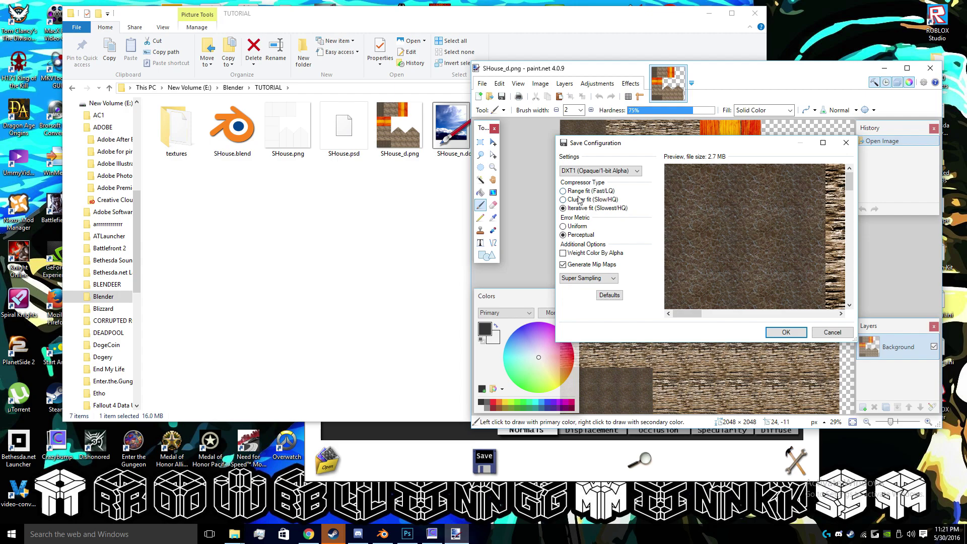
scroll(742, 255, "down", 5)
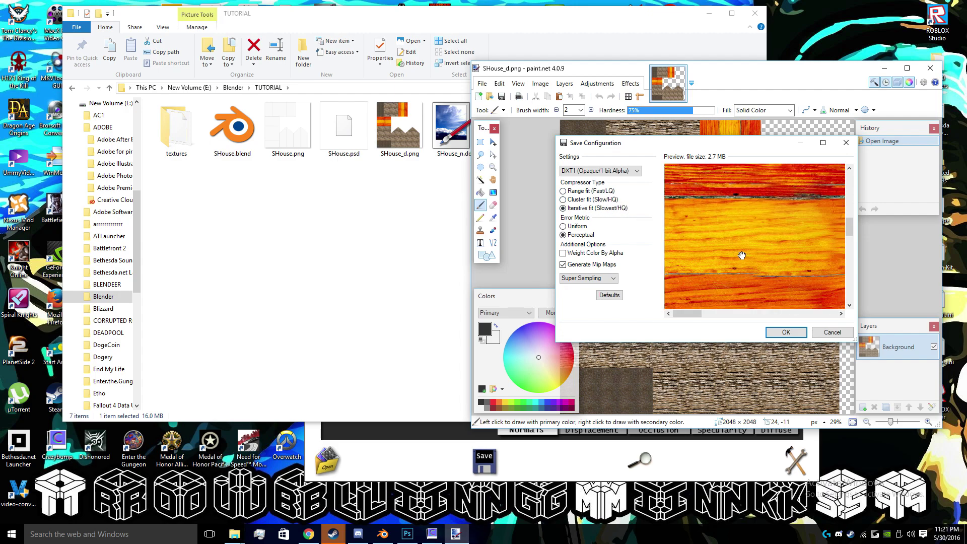
scroll(742, 255, "down", 3)
left_click(785, 333)
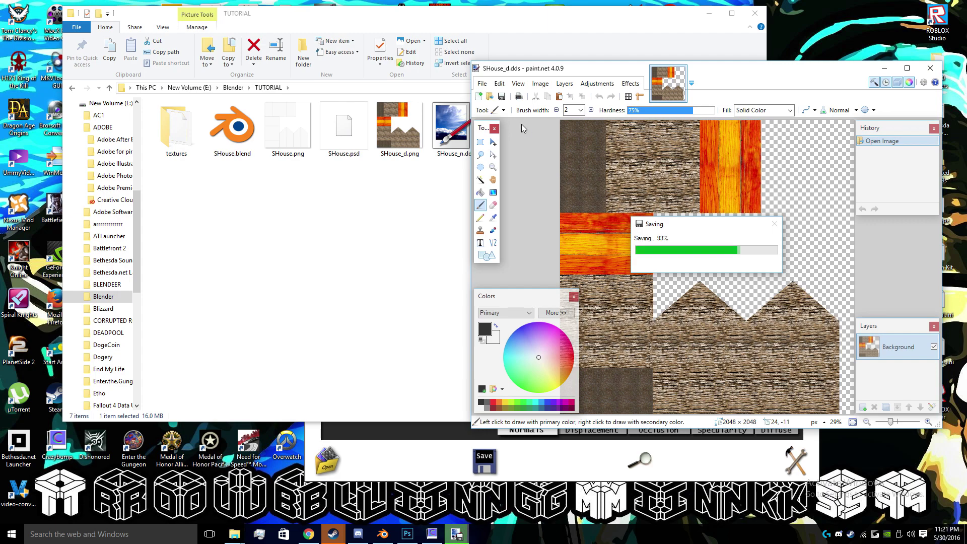
Open the specular texture SHouse_s.png from the TUTORIAL folder
left_click(482, 84)
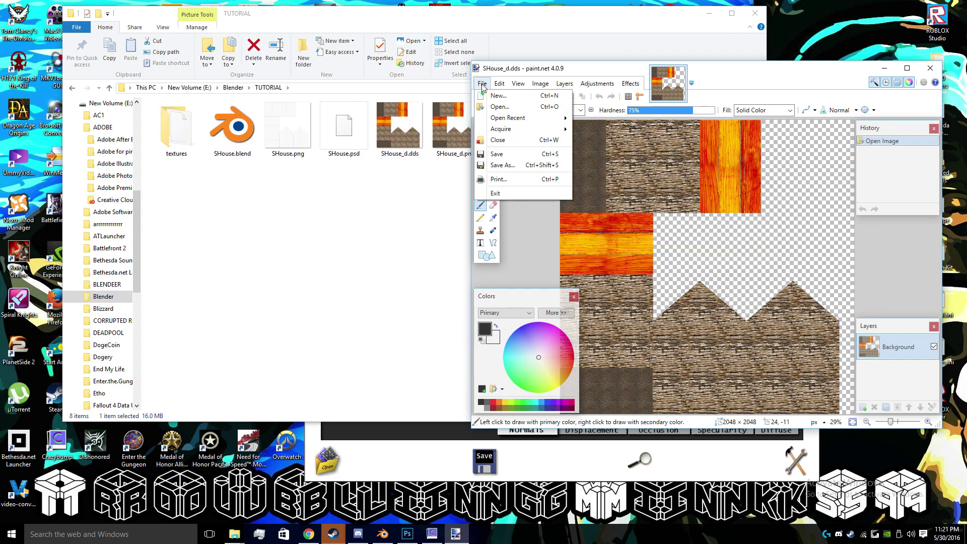
left_click(498, 106)
left_click(737, 190)
left_click(868, 316)
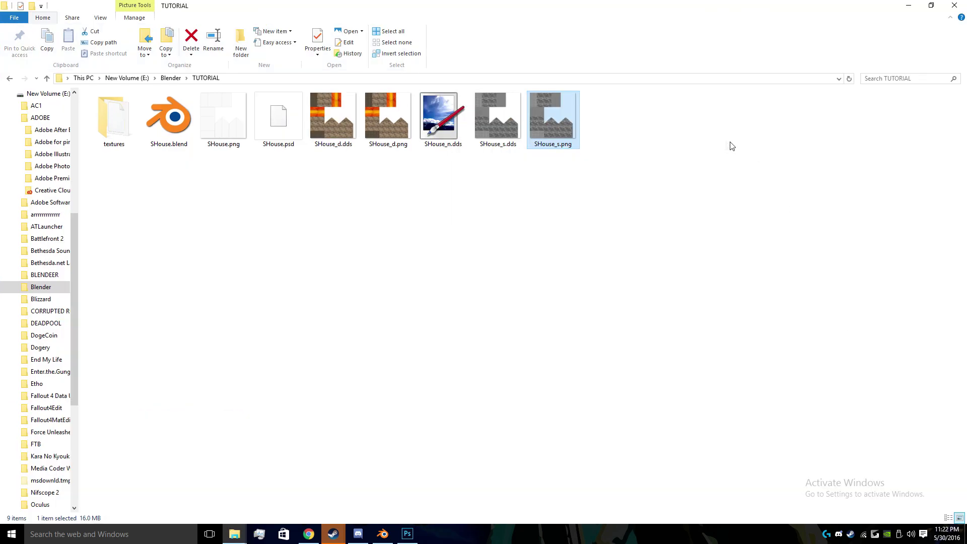
left_click_drag(584, 187, 308, 190)
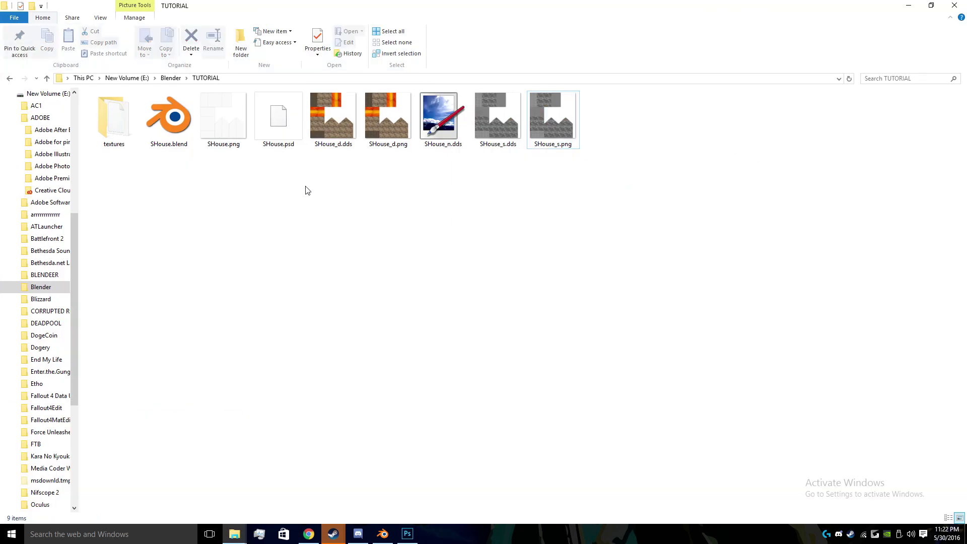
left_click_drag(625, 168, 509, 189)
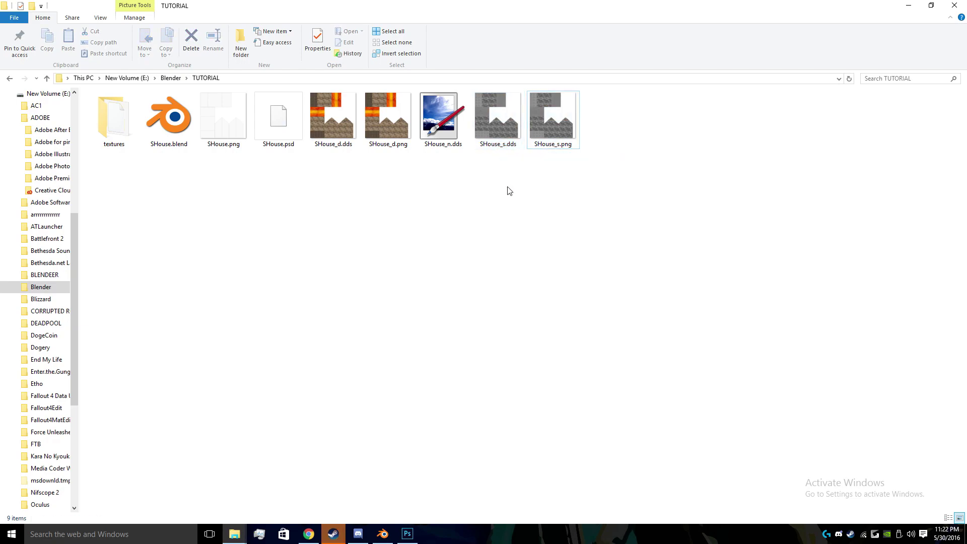